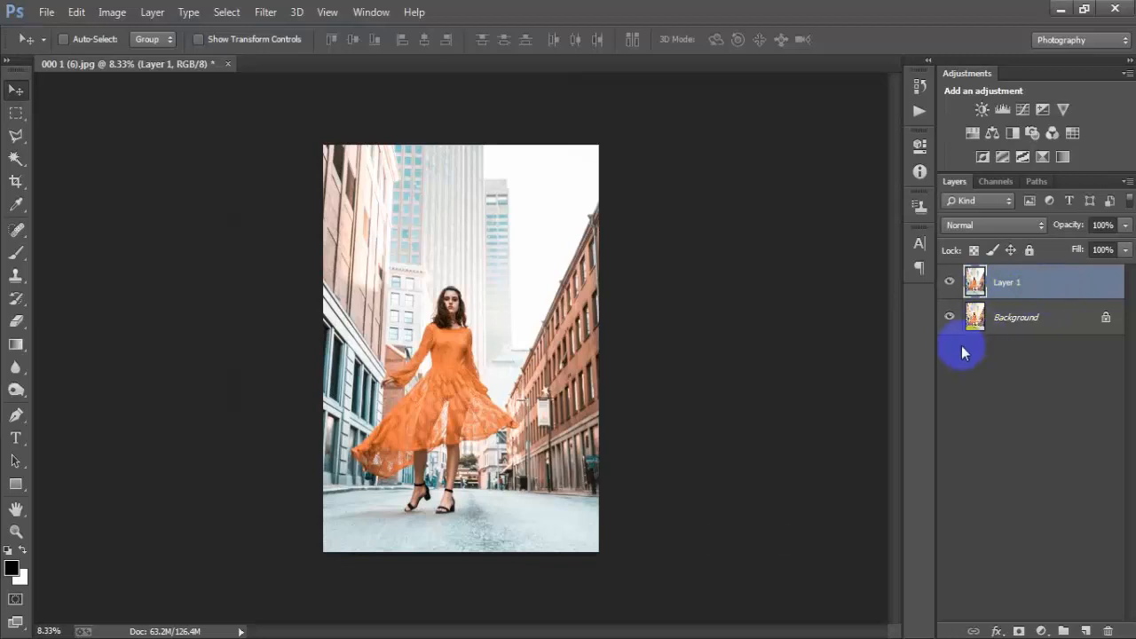
Open the Camera Raw Filter on Layer 1 and set the white balance to Temperature -6 and Tint -8.
left_click(264, 14)
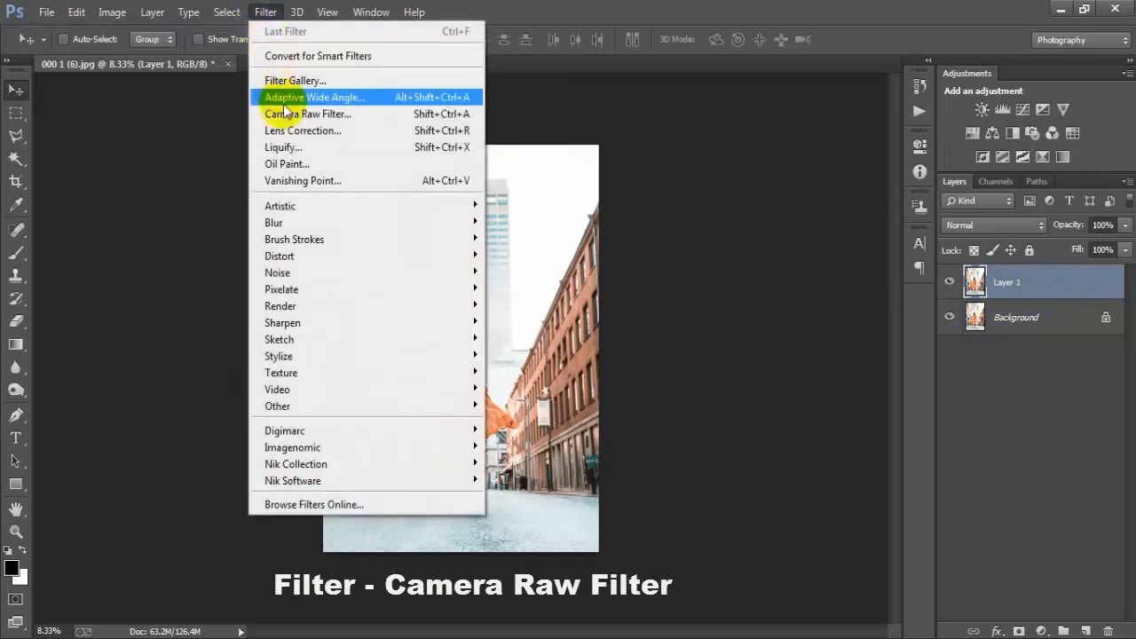
left_click(359, 114)
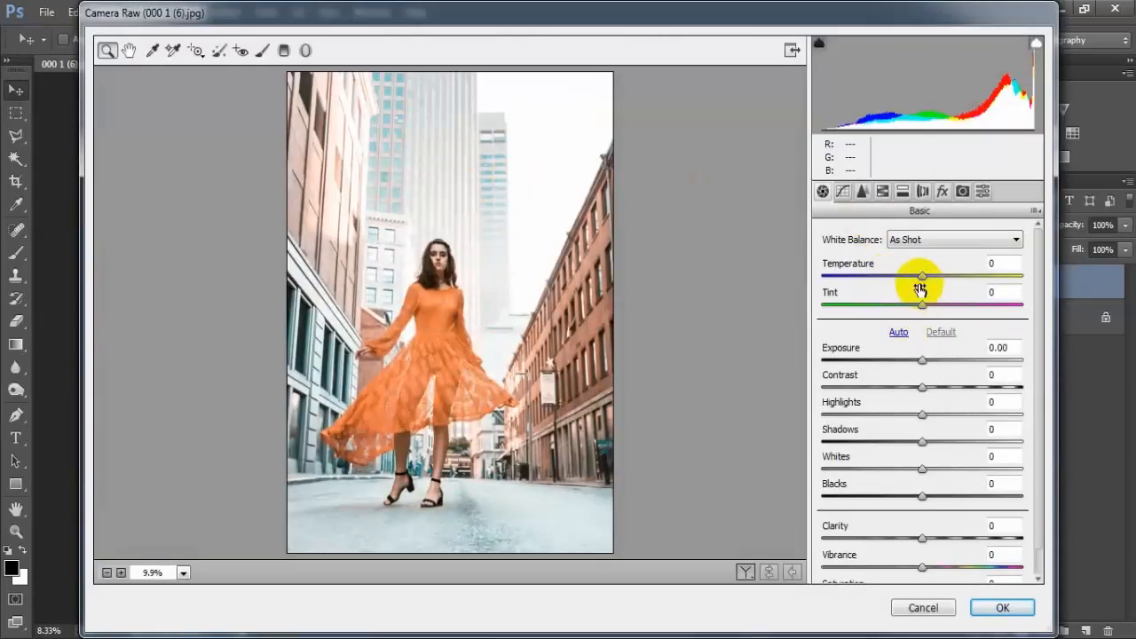
left_click(923, 281)
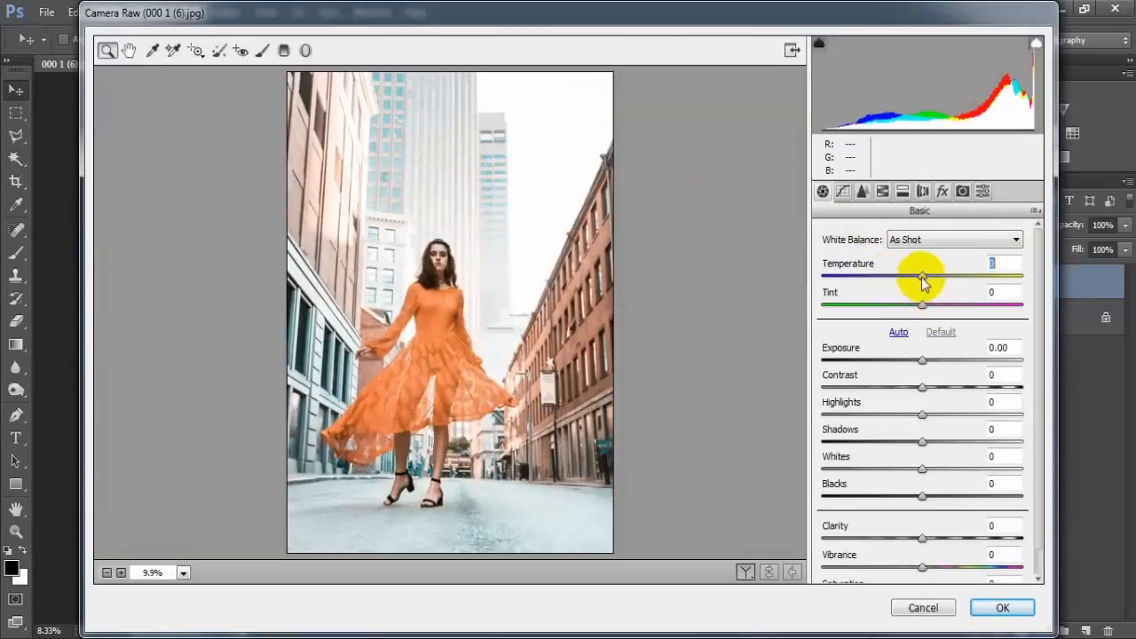
left_click_drag(923, 280, 915, 309)
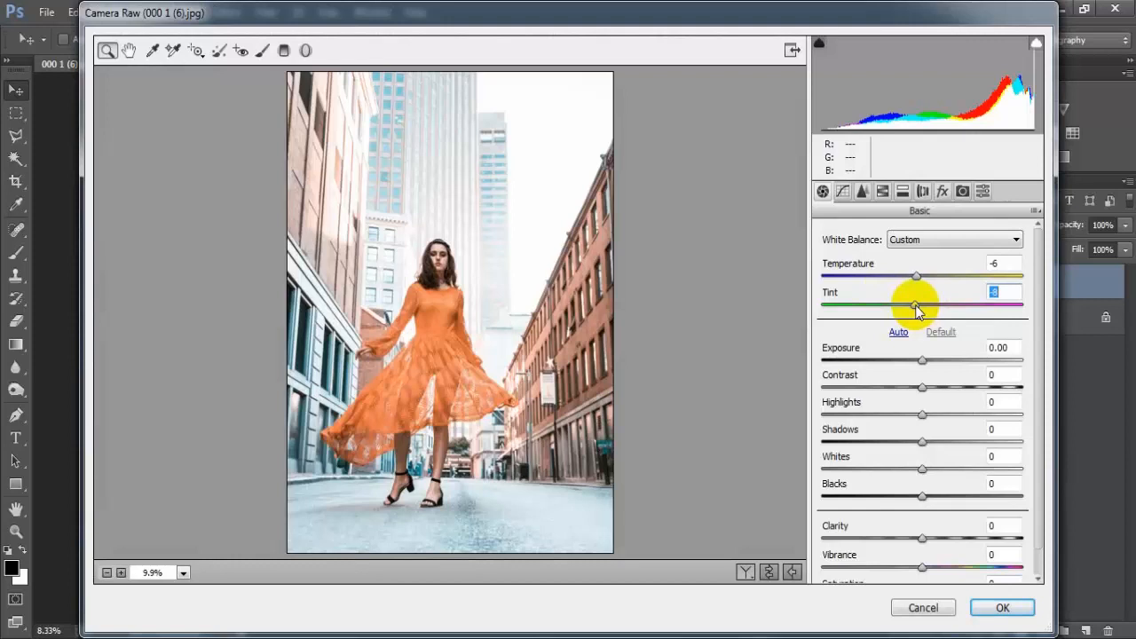
Set Exposure to +0.20, Contrast to +25, Highlights to -47, Shadows to +58, Whites to -100 and Blacks to +11.
left_click_drag(922, 364, 946, 383)
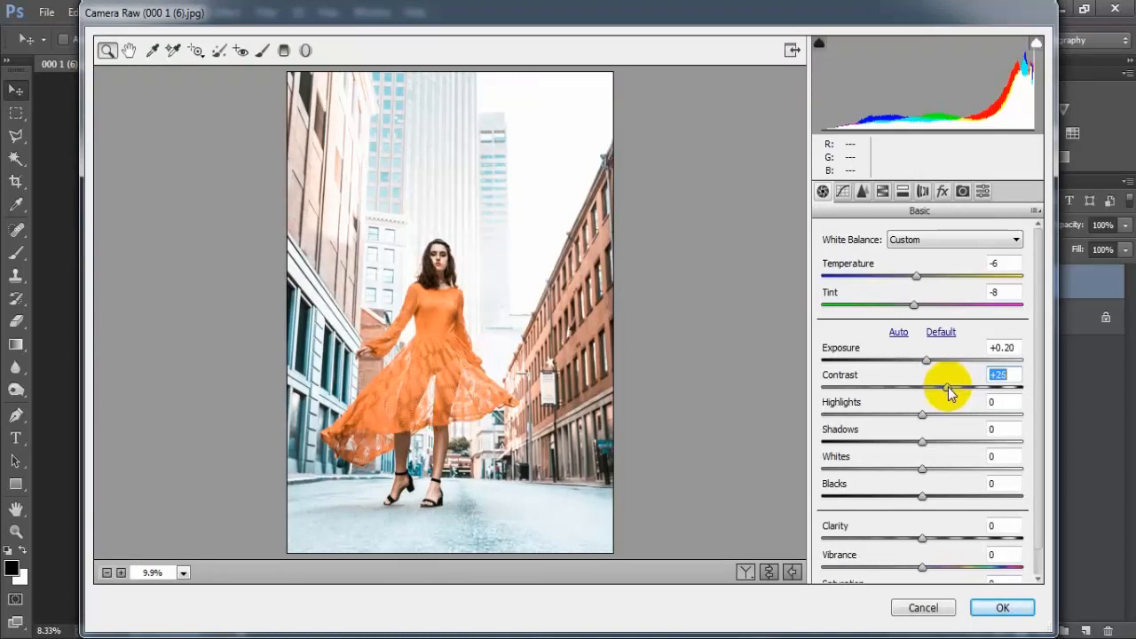
left_click_drag(921, 415, 877, 417)
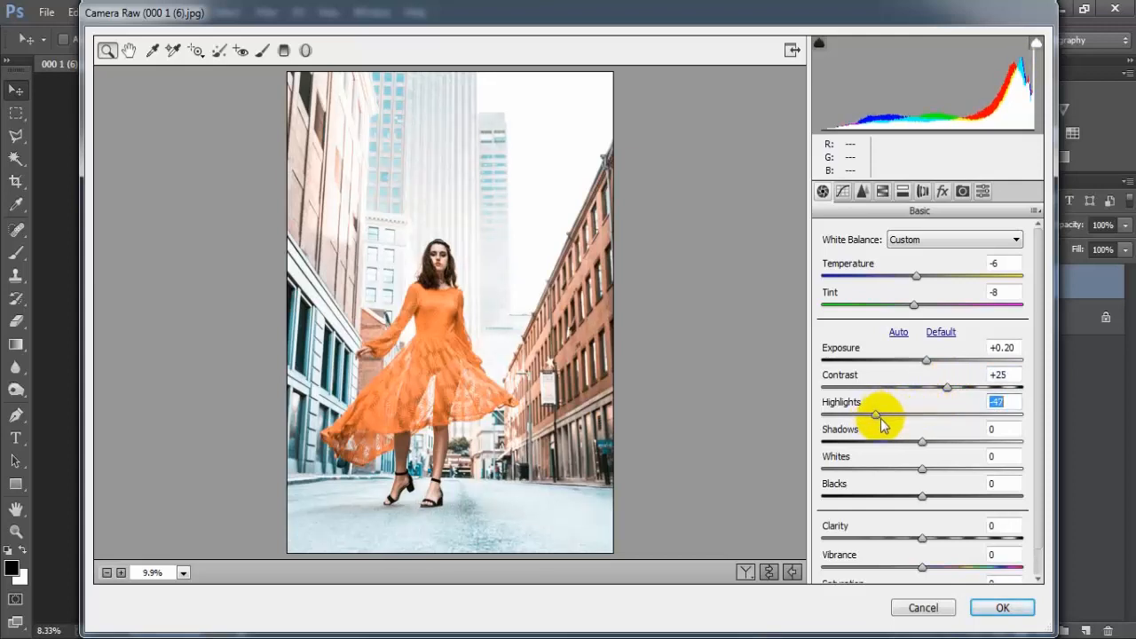
left_click(922, 443)
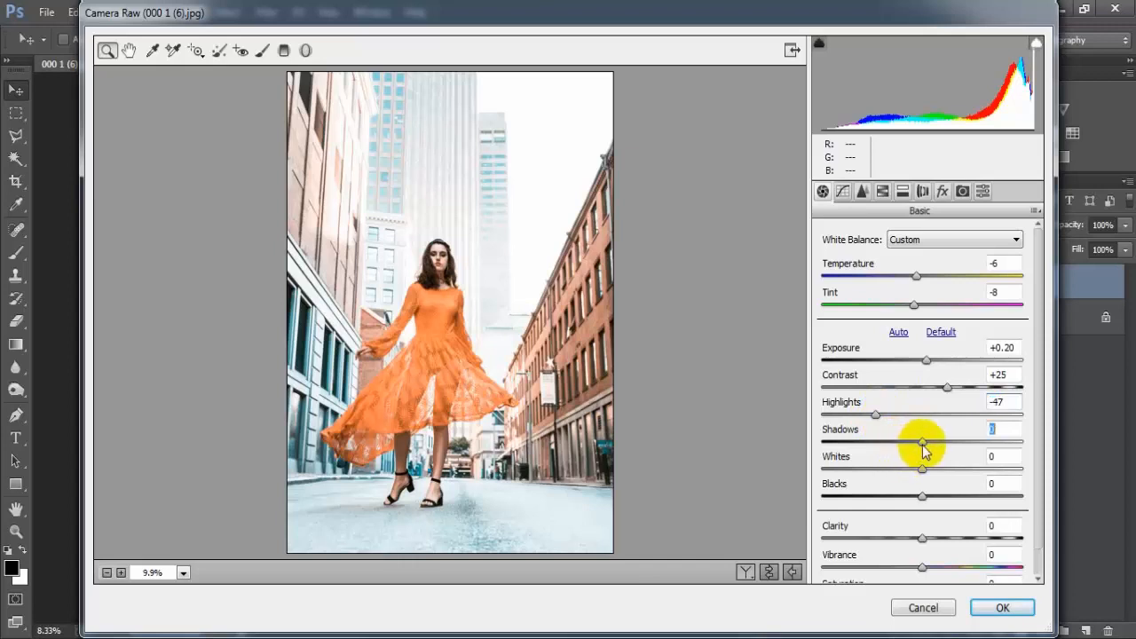
left_click_drag(922, 443, 980, 445)
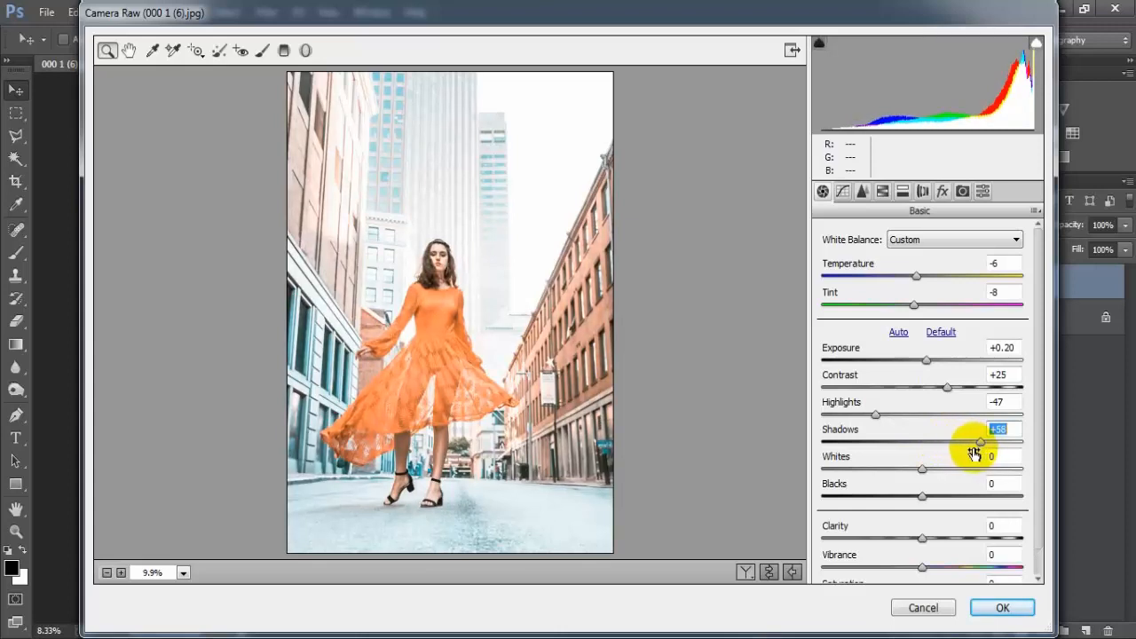
left_click_drag(922, 469, 797, 472)
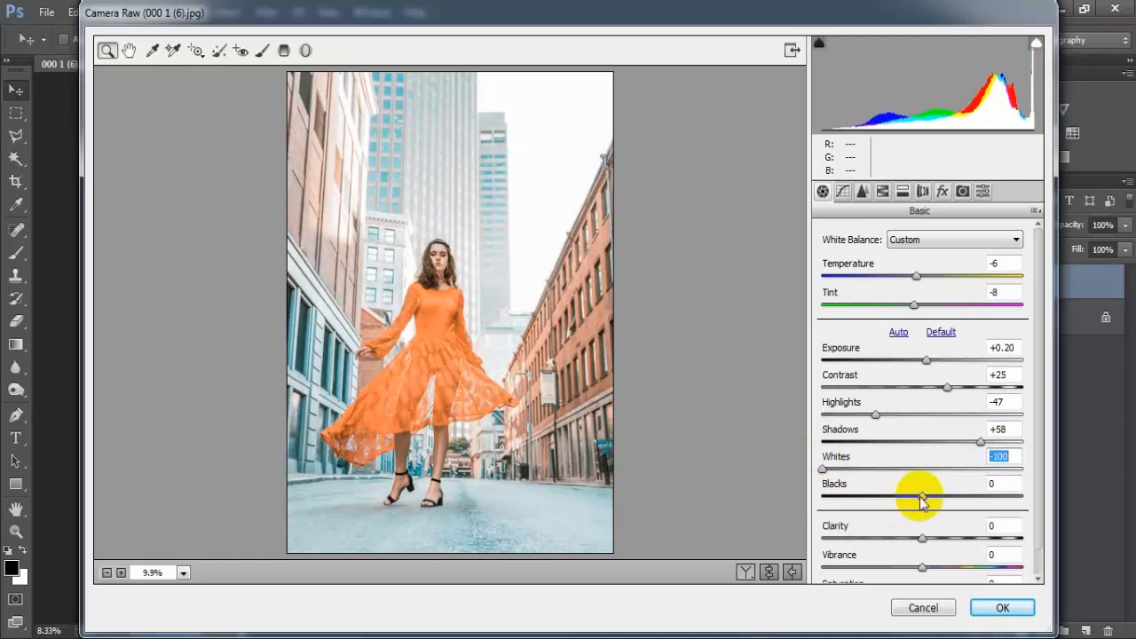
left_click_drag(925, 497, 932, 502)
Set Clarity to +32, Vibrance to +100 and Saturation to -10.
scroll(1037, 528, "down", 1)
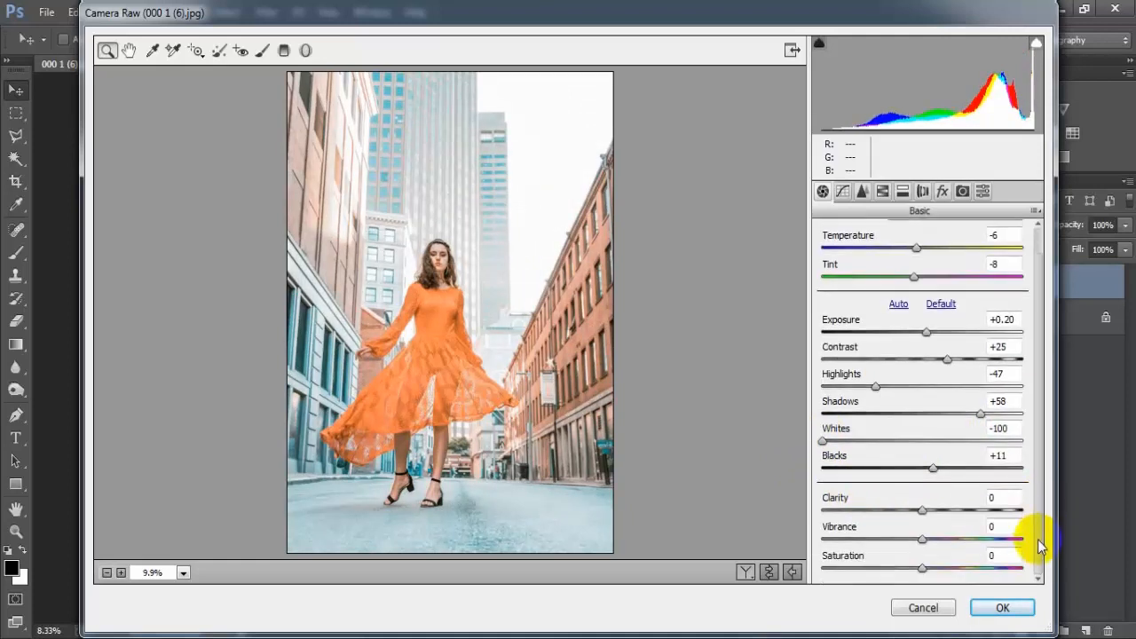
left_click_drag(921, 512, 948, 515)
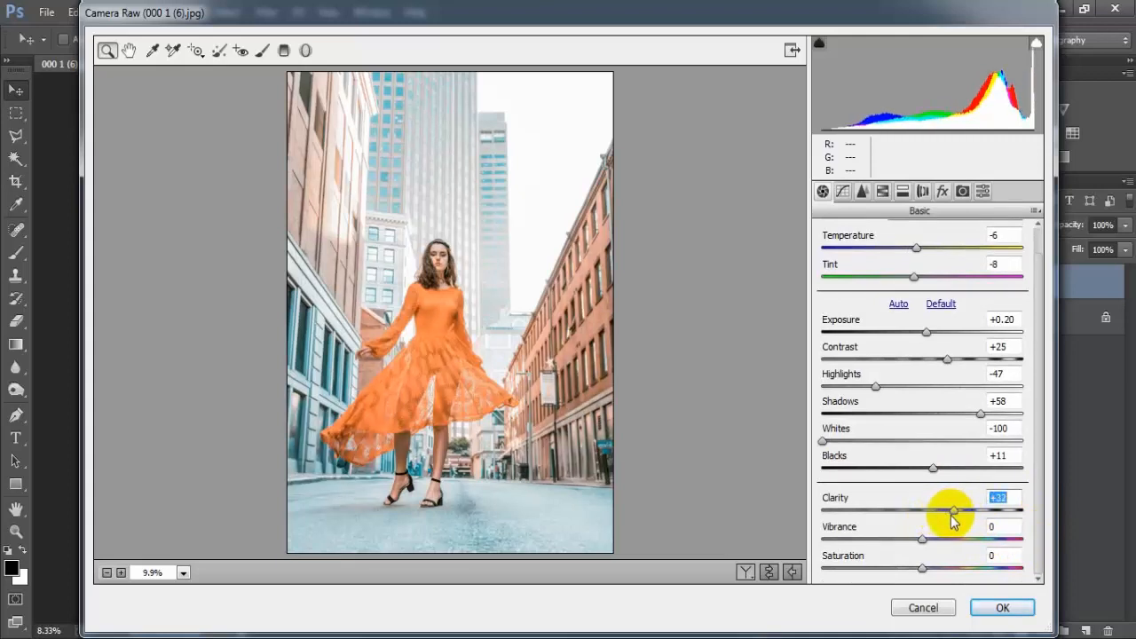
left_click_drag(919, 539, 1022, 539)
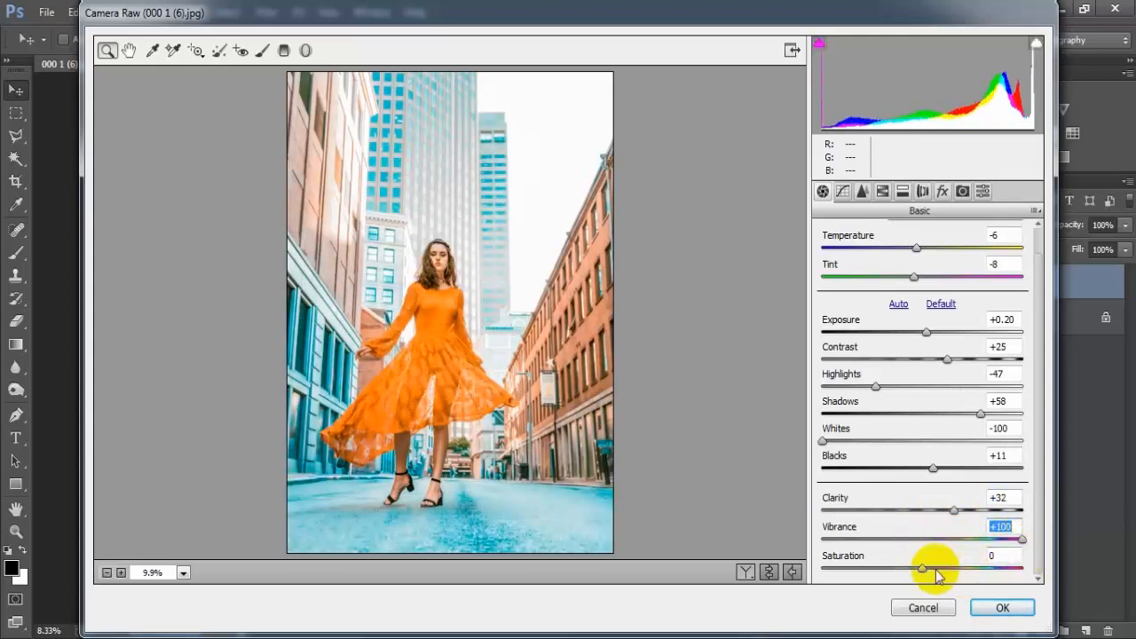
left_click_drag(922, 568, 915, 570)
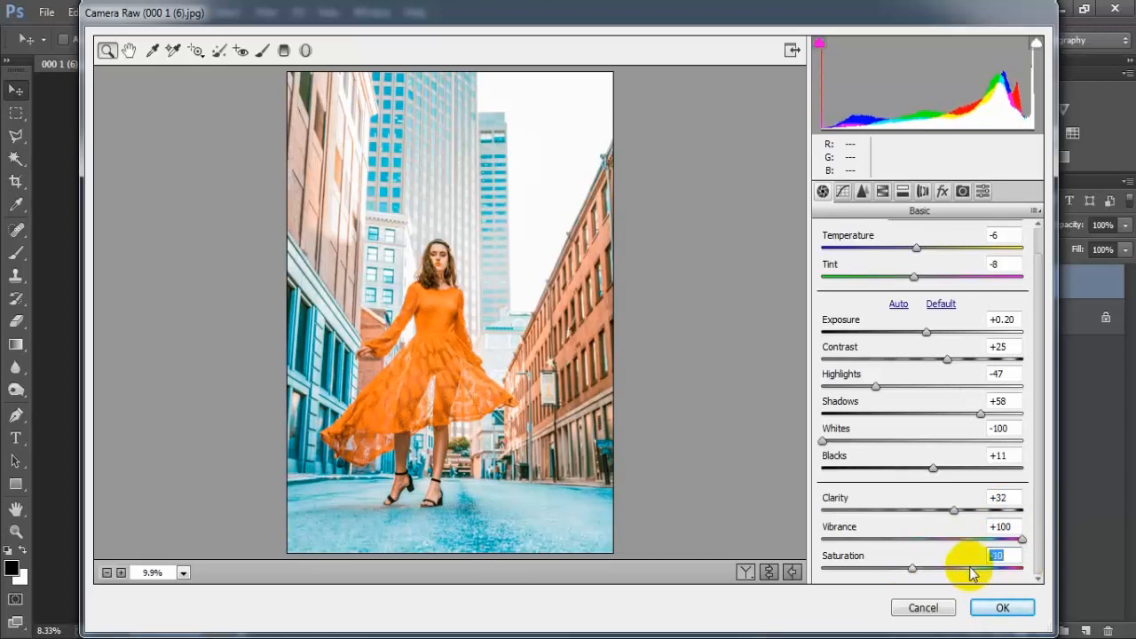
left_click(999, 555)
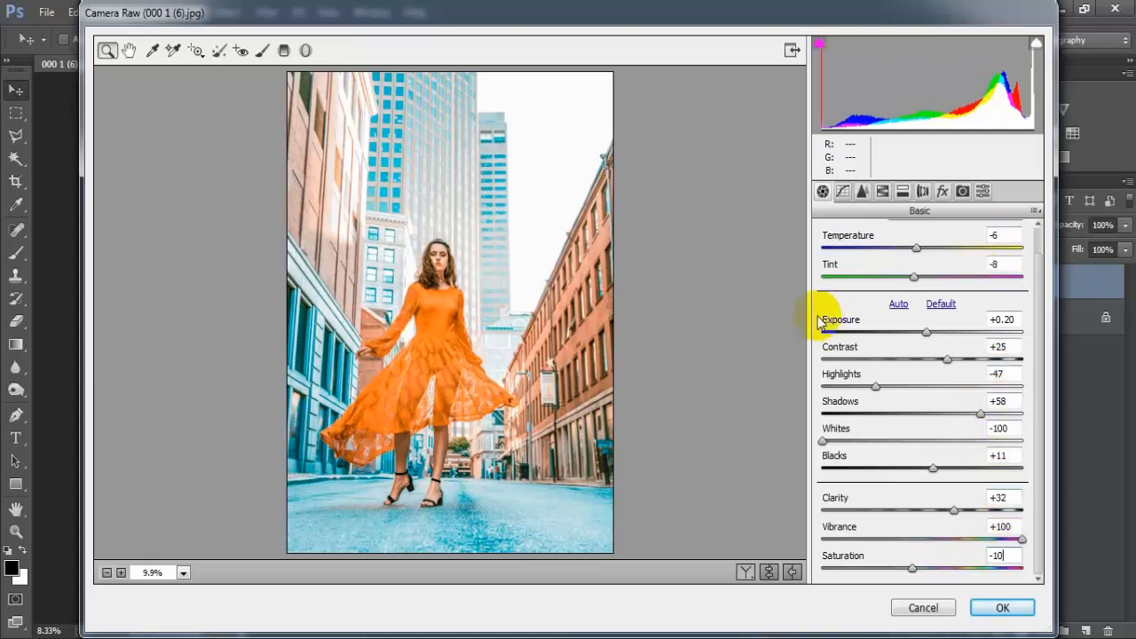
Shape the RGB point tone curve with input/output points 0/19, 64/64, 128/129, 194/200 and 244/244.
left_click(842, 191)
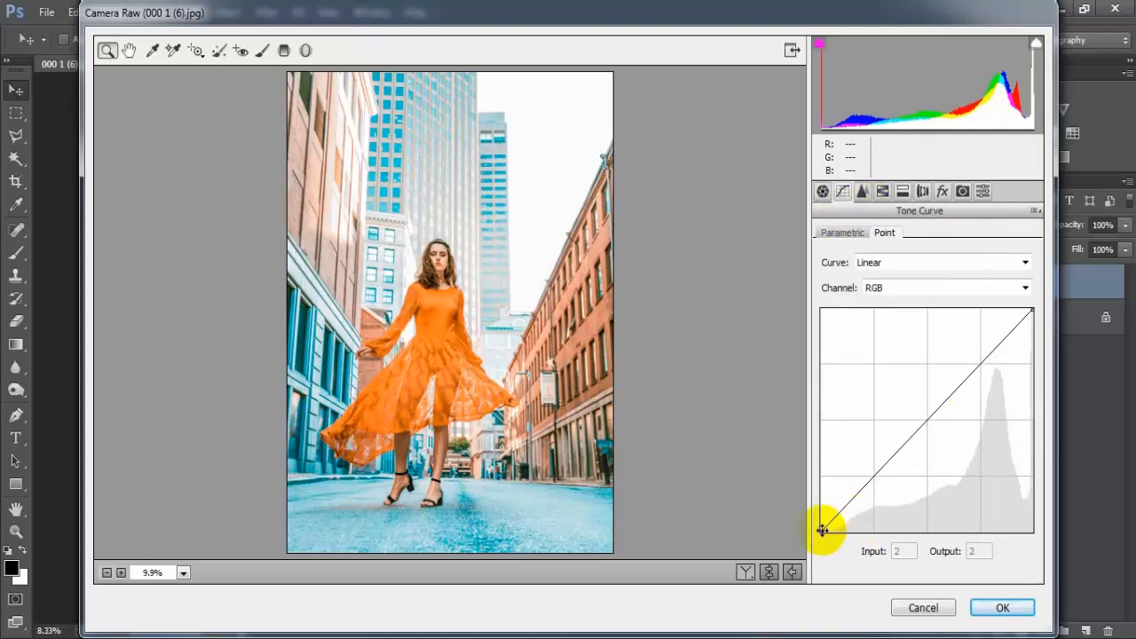
left_click_drag(819, 529, 809, 515)
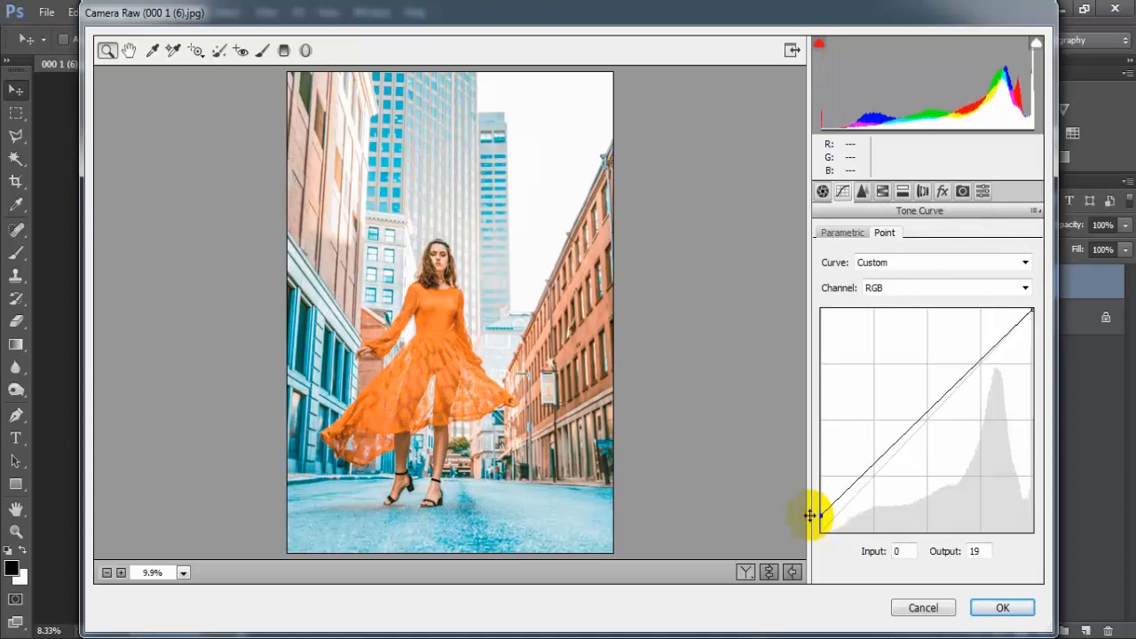
left_click(874, 477)
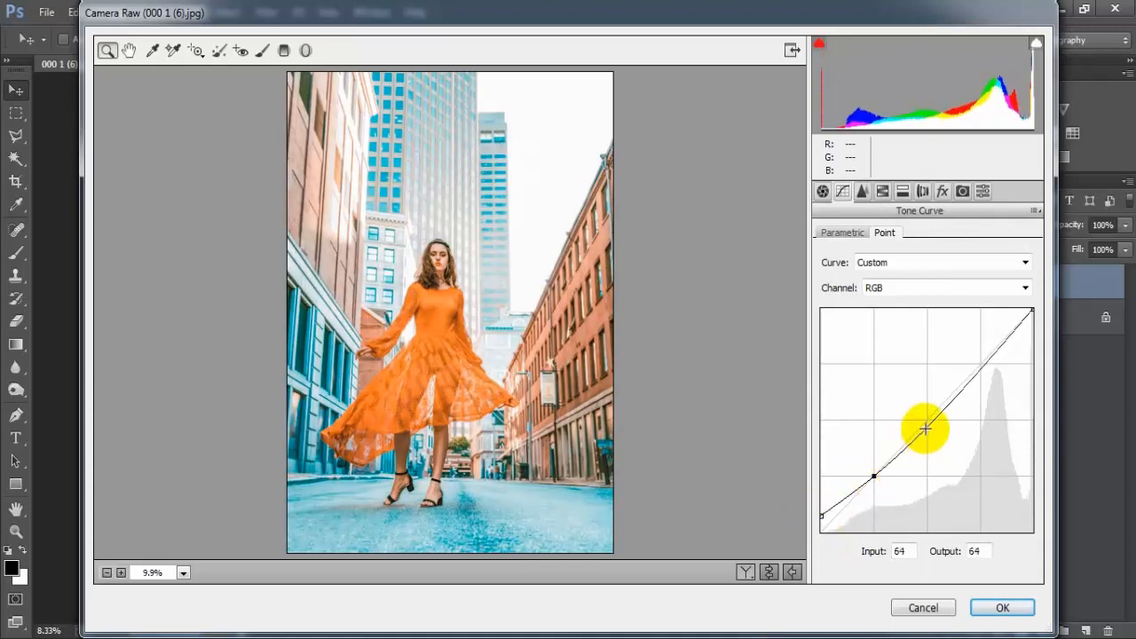
left_click_drag(925, 429, 926, 419)
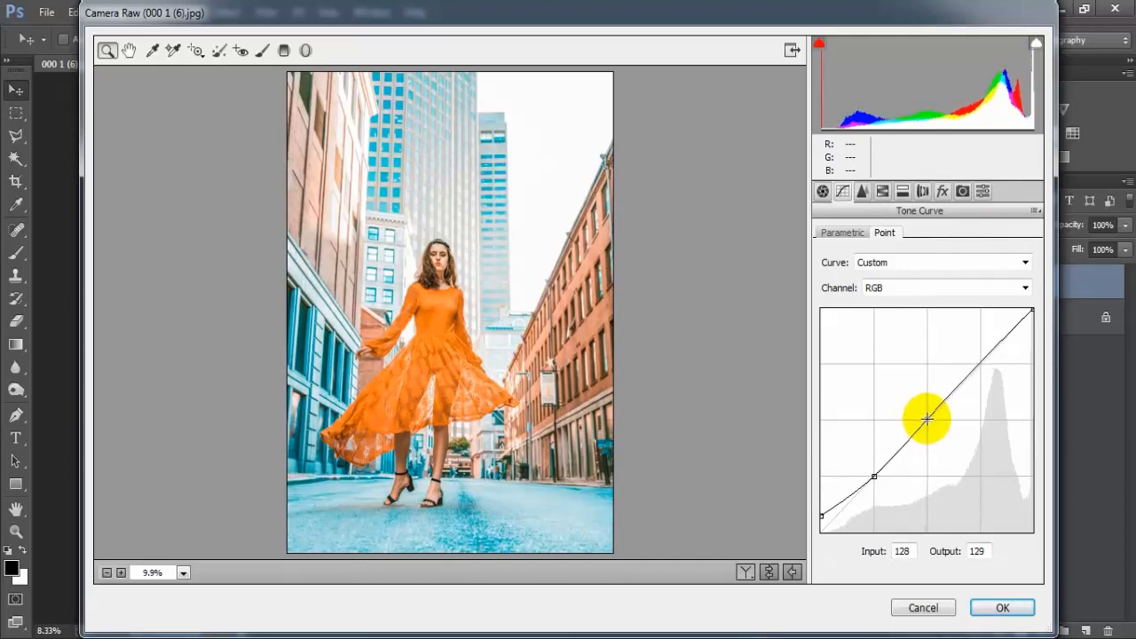
left_click(984, 357)
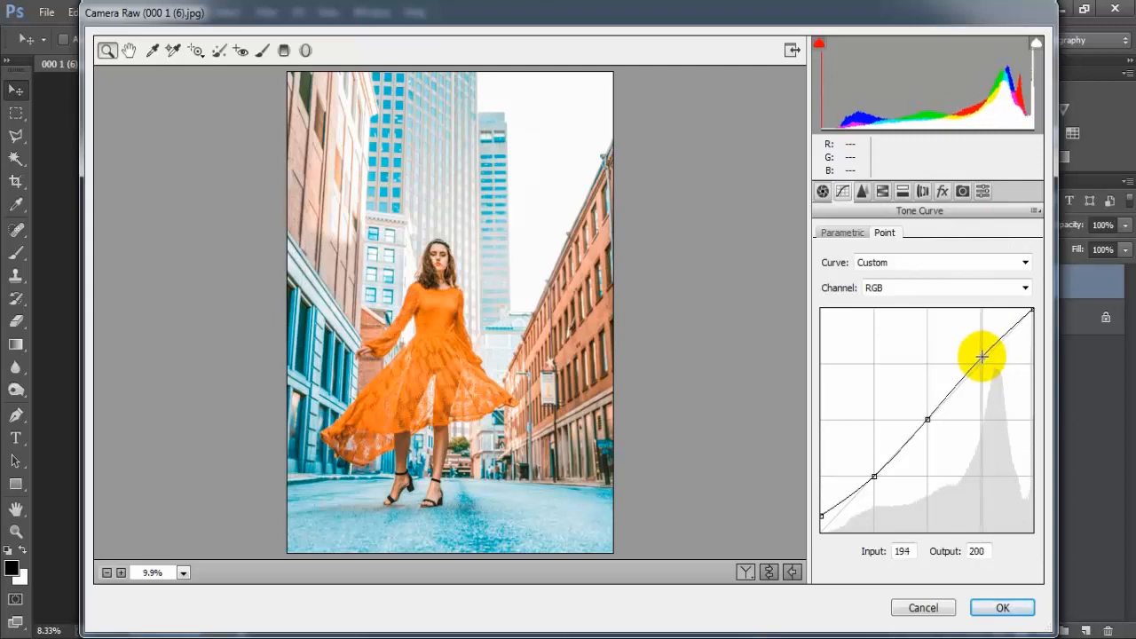
left_click_drag(1032, 309, 1024, 317)
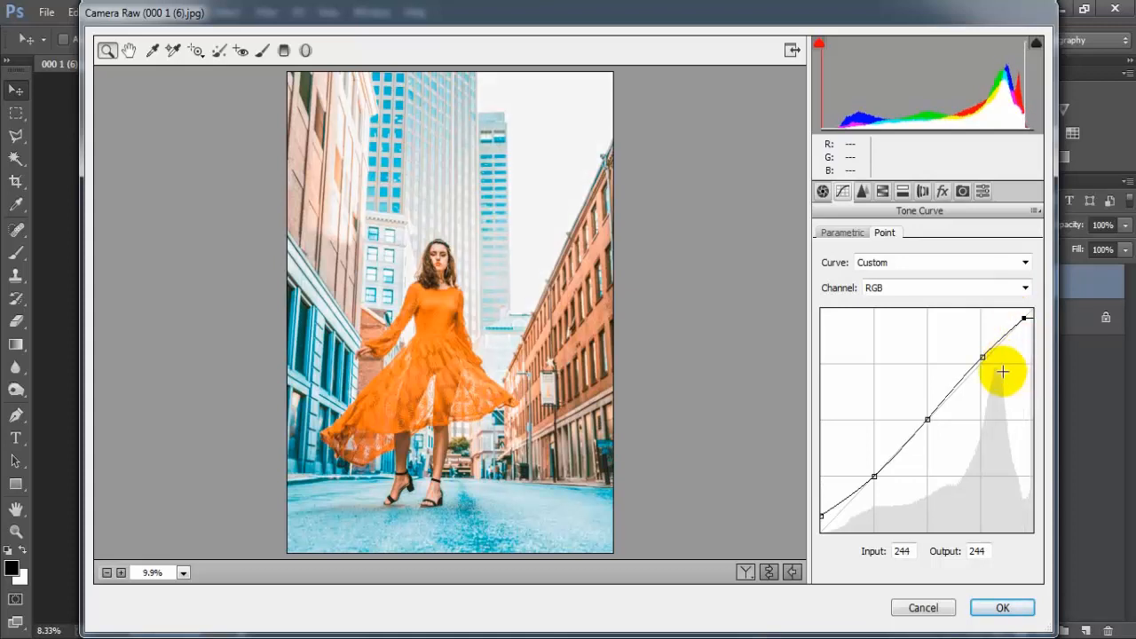
On the Red tone curve, add quarter, middle and three-quarter points along the diagonal and move the white point to input 243, output 255.
left_click(1025, 288)
left_click(1000, 319)
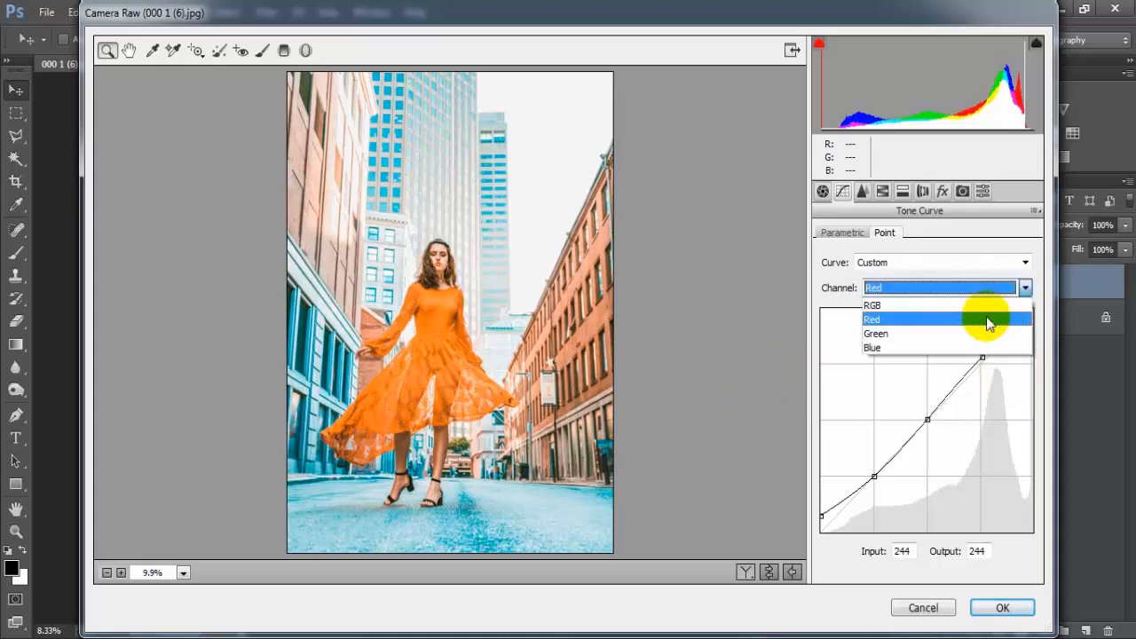
left_click_drag(821, 532, 819, 533)
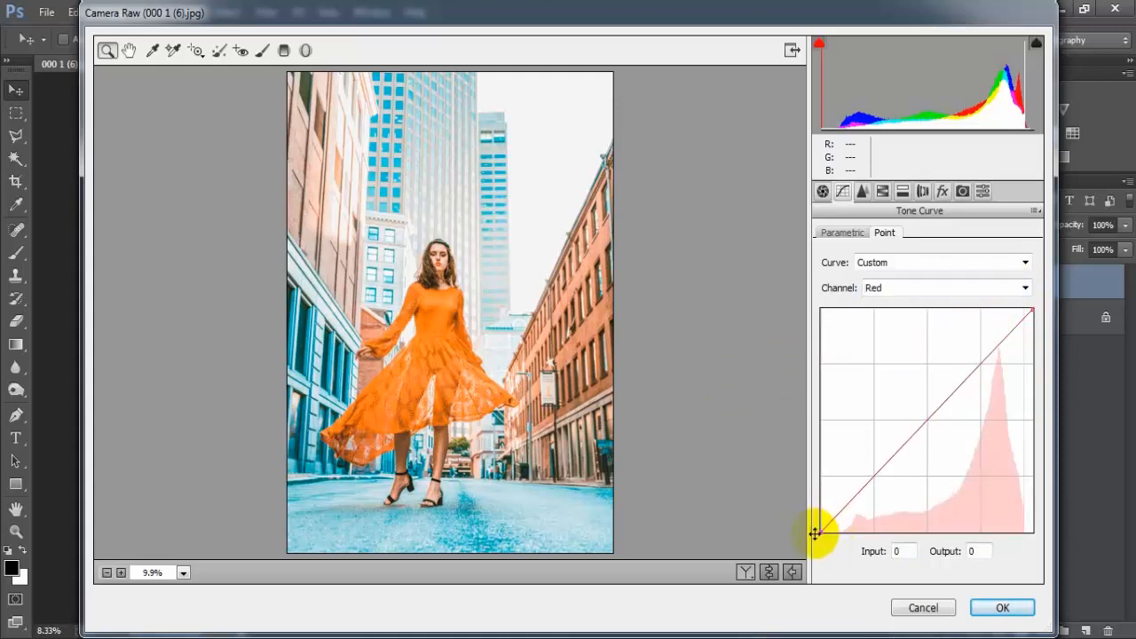
left_click(872, 473)
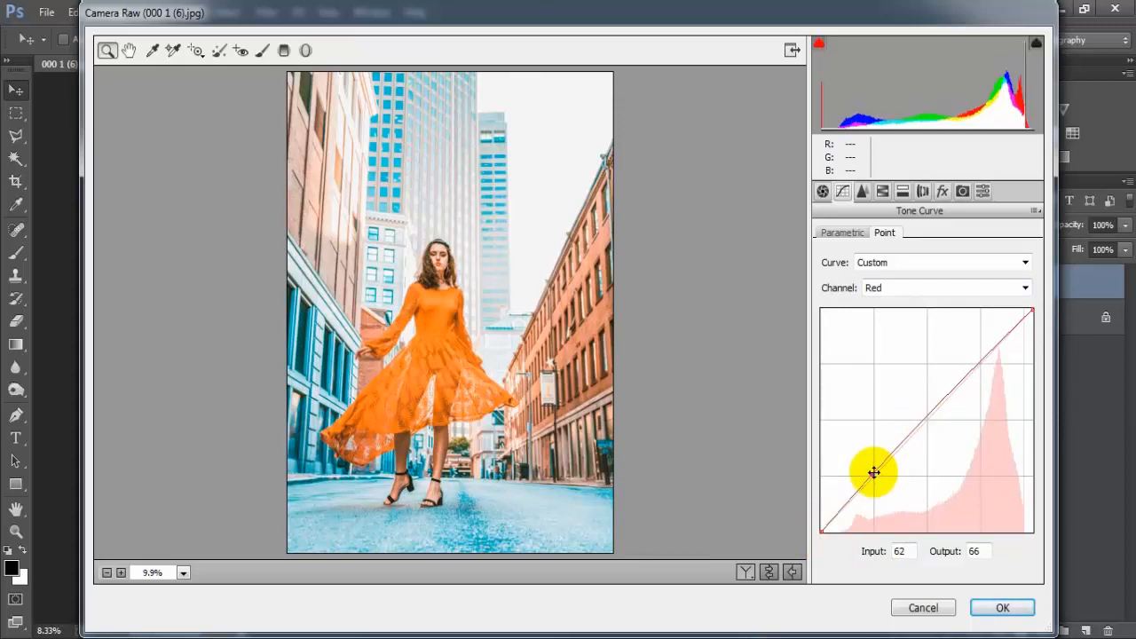
left_click_drag(874, 473, 875, 476)
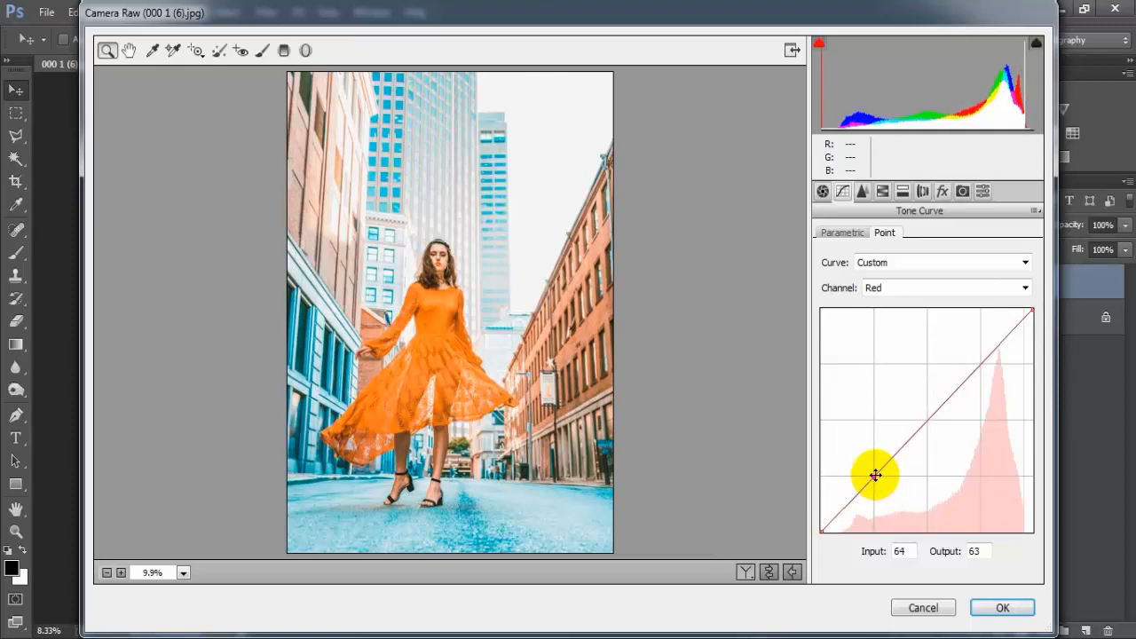
left_click(927, 418)
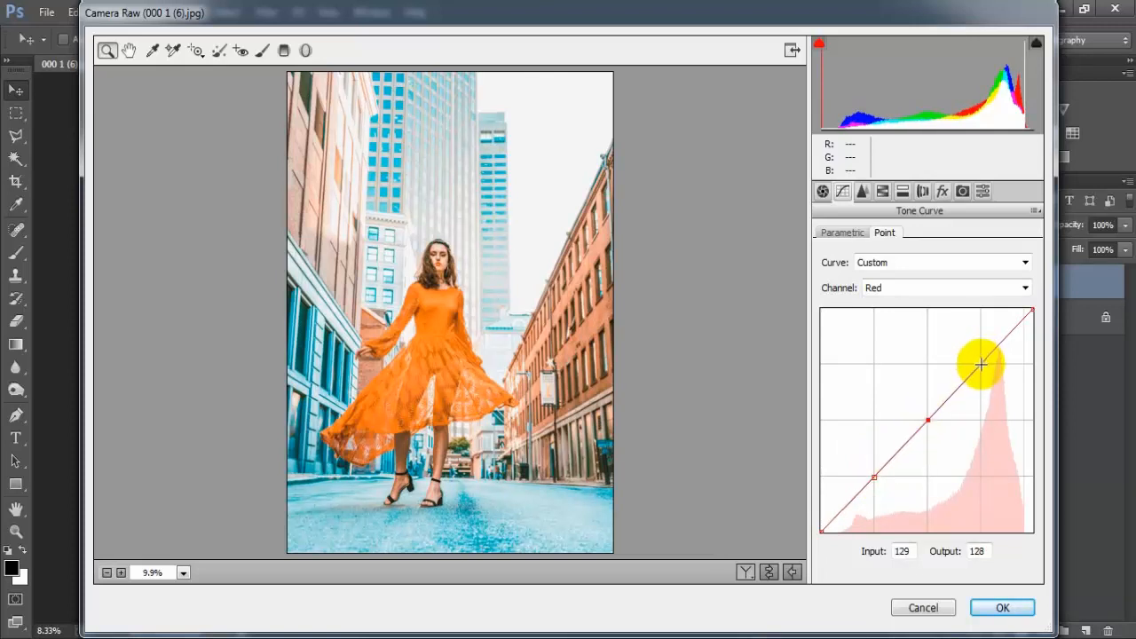
left_click(981, 363)
left_click(1029, 309)
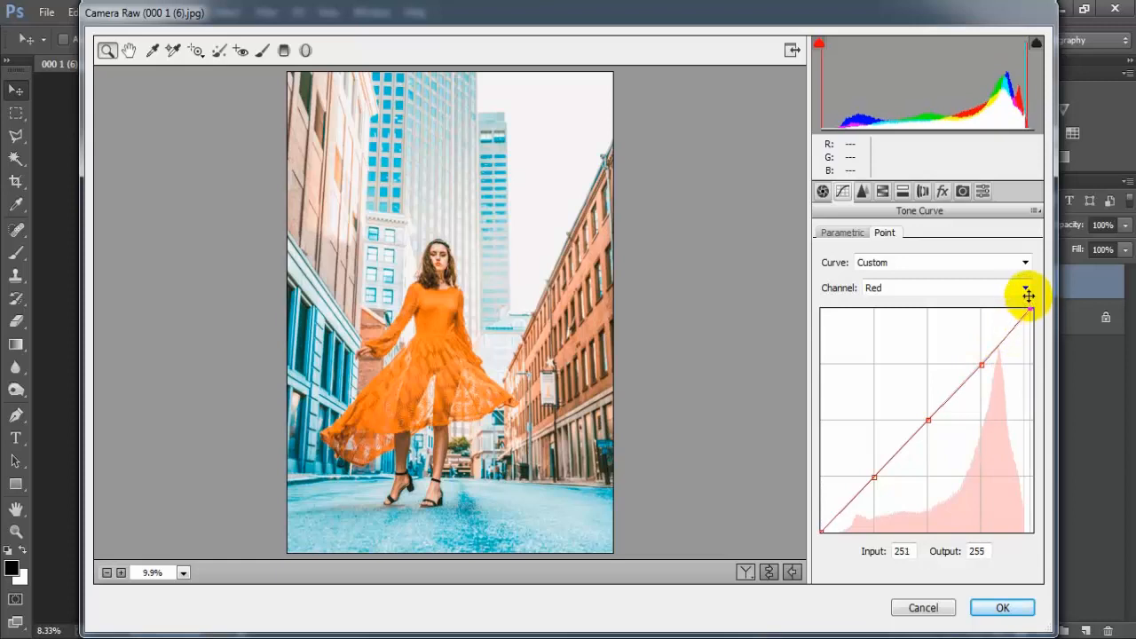
left_click_drag(1027, 294, 1021, 288)
On the Green tone curve, keep the black point at 0/0 and move the white point to input 244, output 255.
left_click(1025, 289)
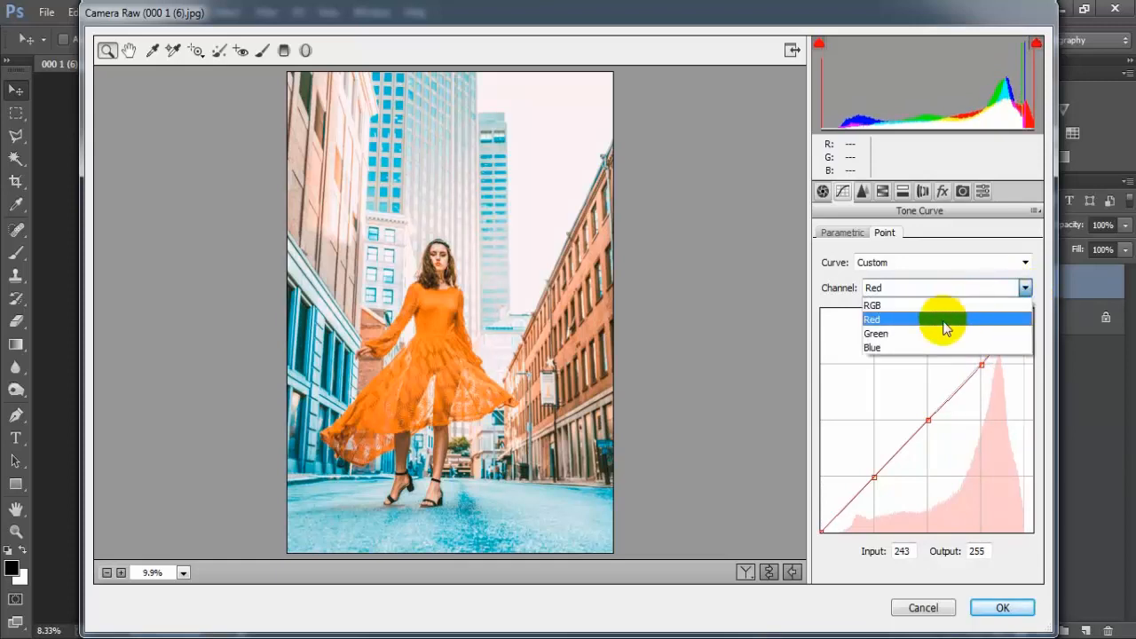
left_click(1008, 334)
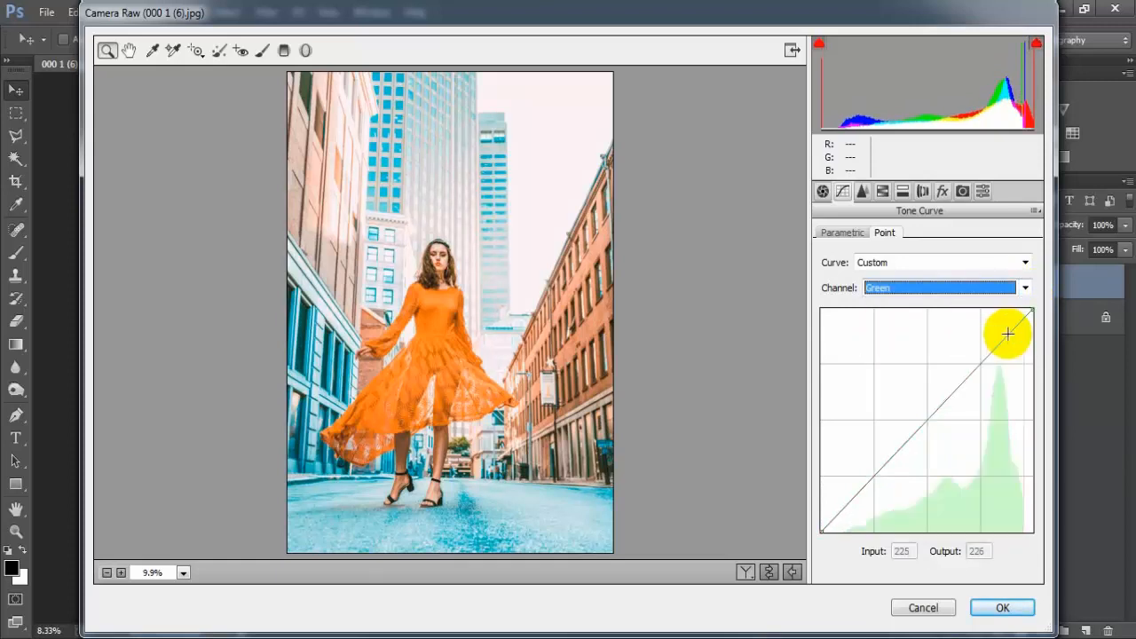
left_click(820, 532)
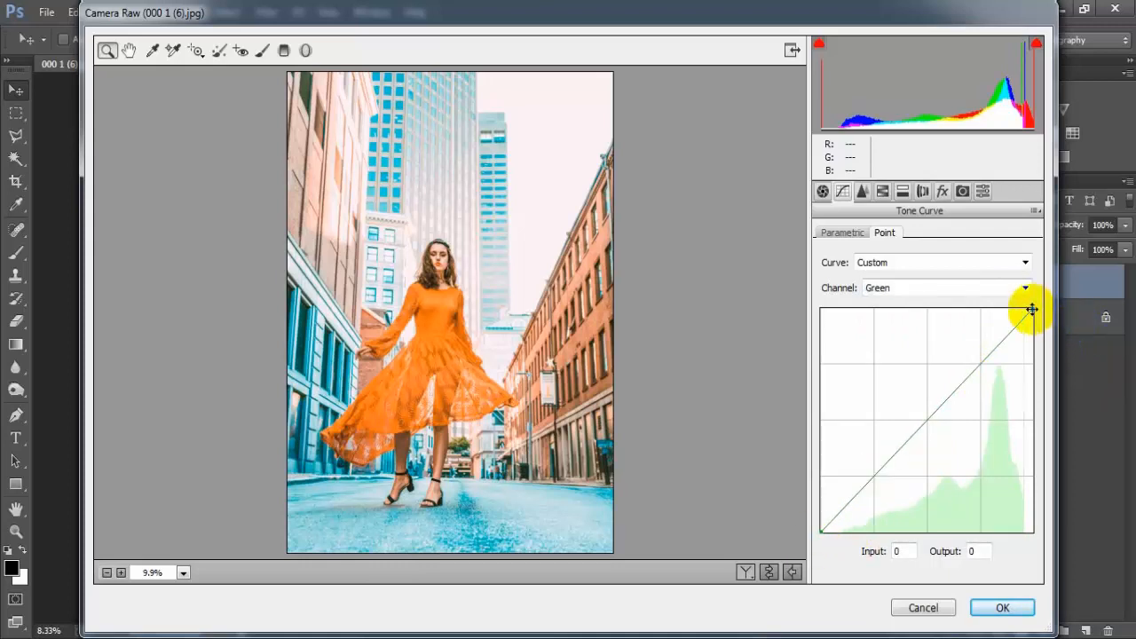
left_click_drag(1029, 307, 1024, 294)
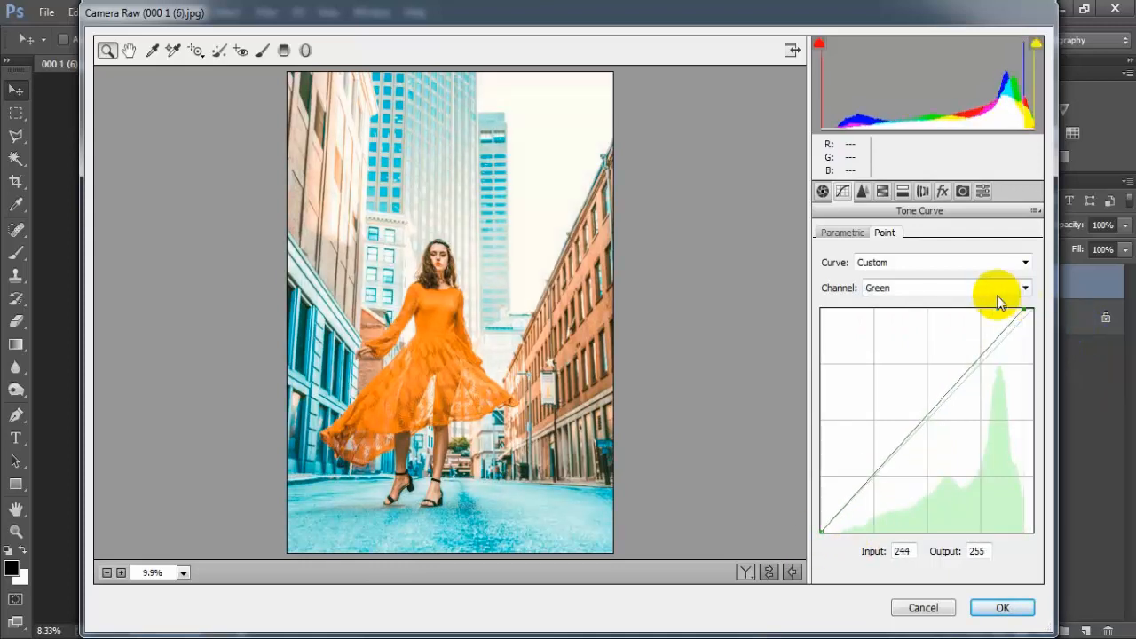
On the Blue tone curve, keep the black point at 0/0 and move the white point to input 244, output 255.
left_click(1025, 288)
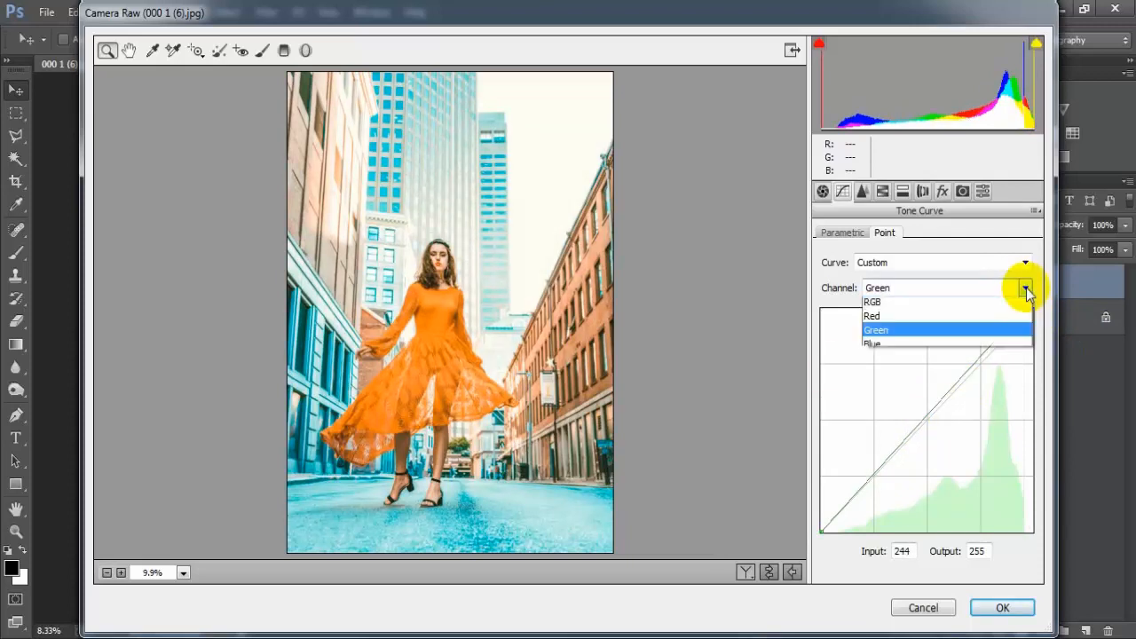
left_click(946, 347)
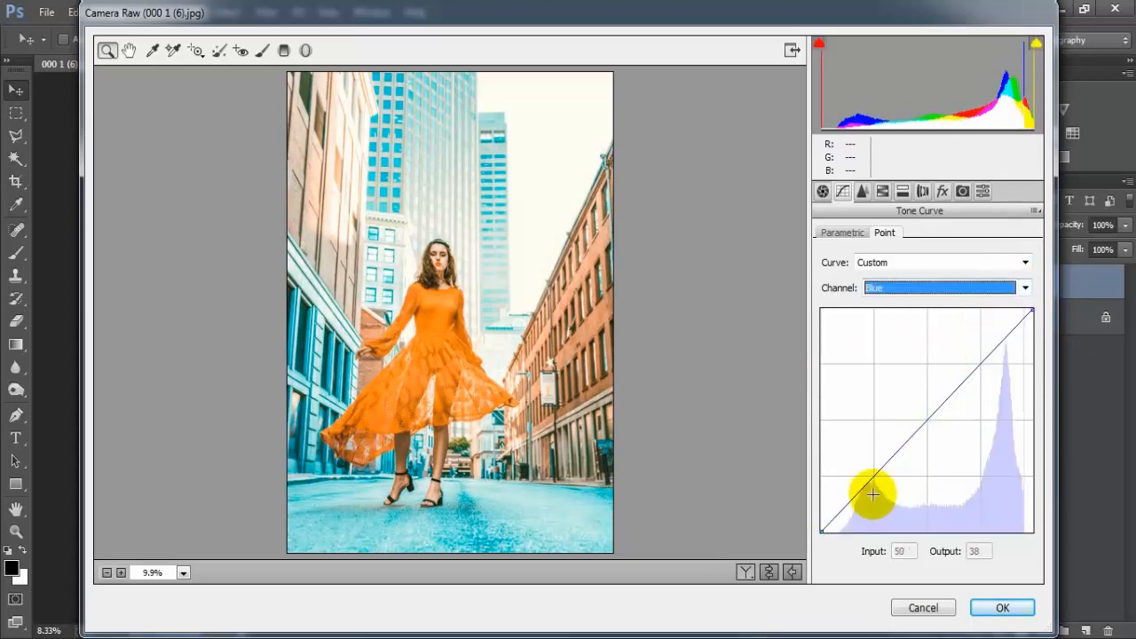
left_click(821, 531)
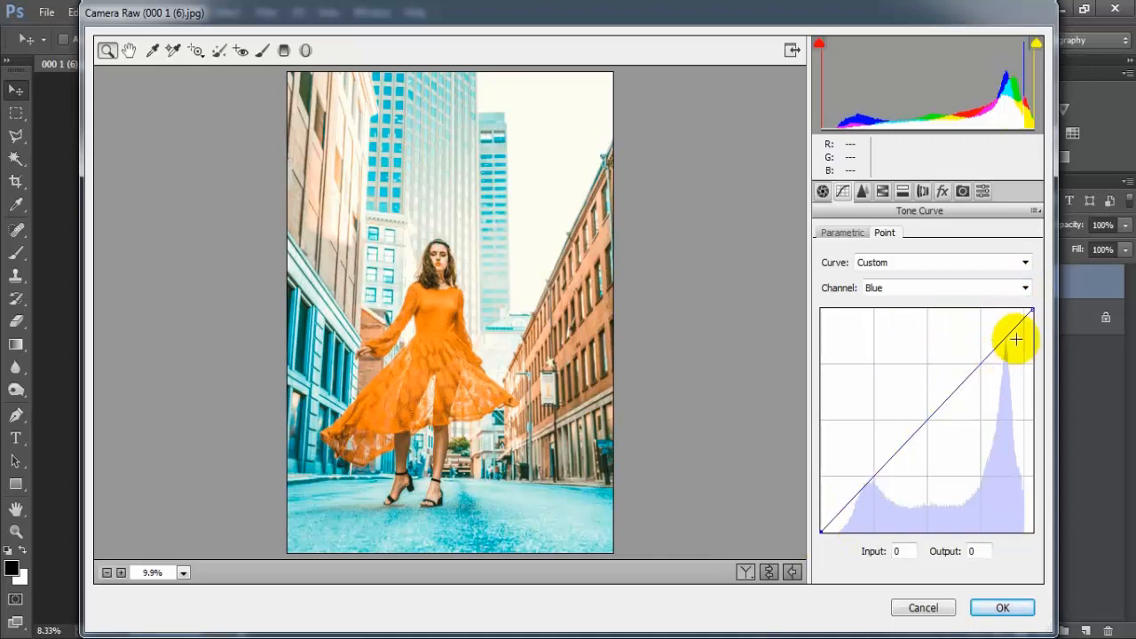
left_click_drag(1029, 310, 1024, 304)
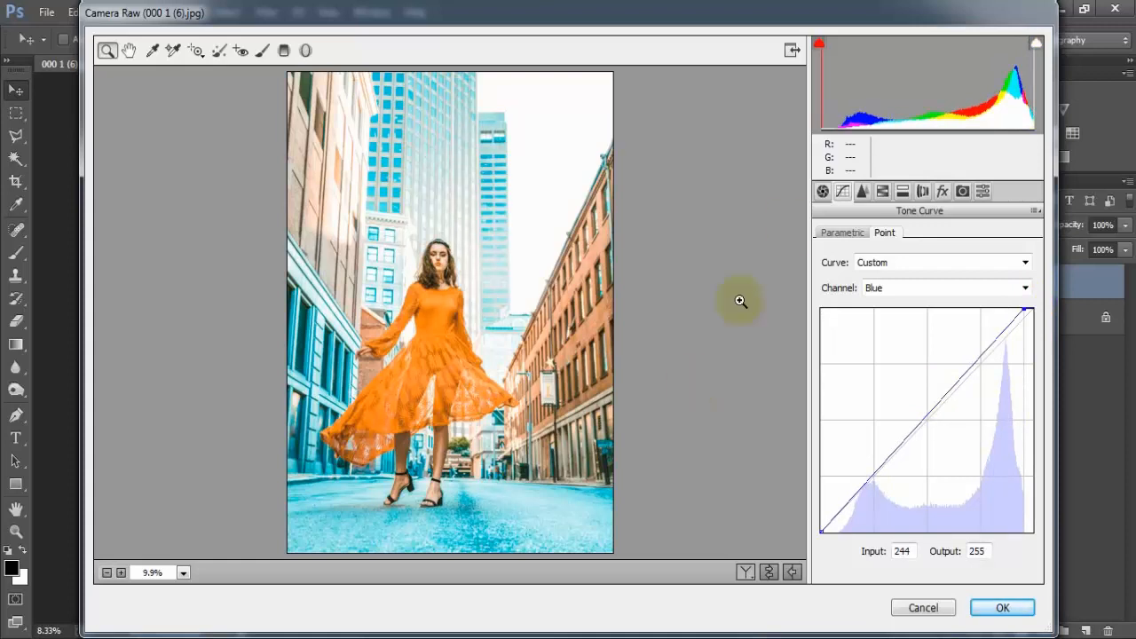
Set sharpening Amount to 48 and noise reduction to Luminance 14, Luminance Contrast 7 and Color 10.
left_click(862, 191)
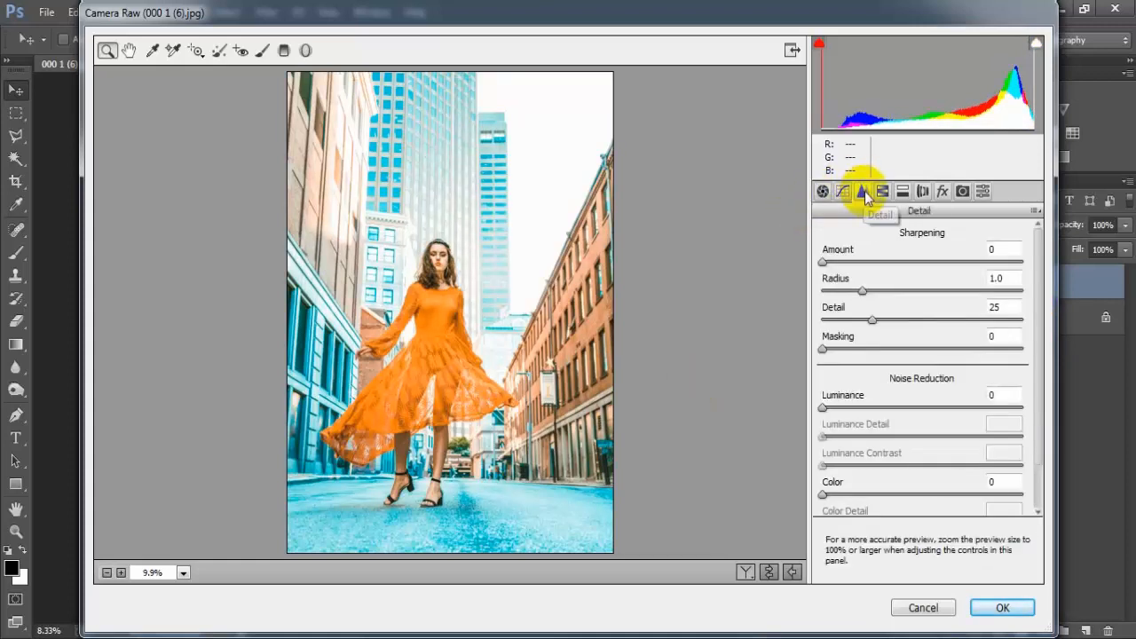
left_click_drag(823, 263, 886, 272)
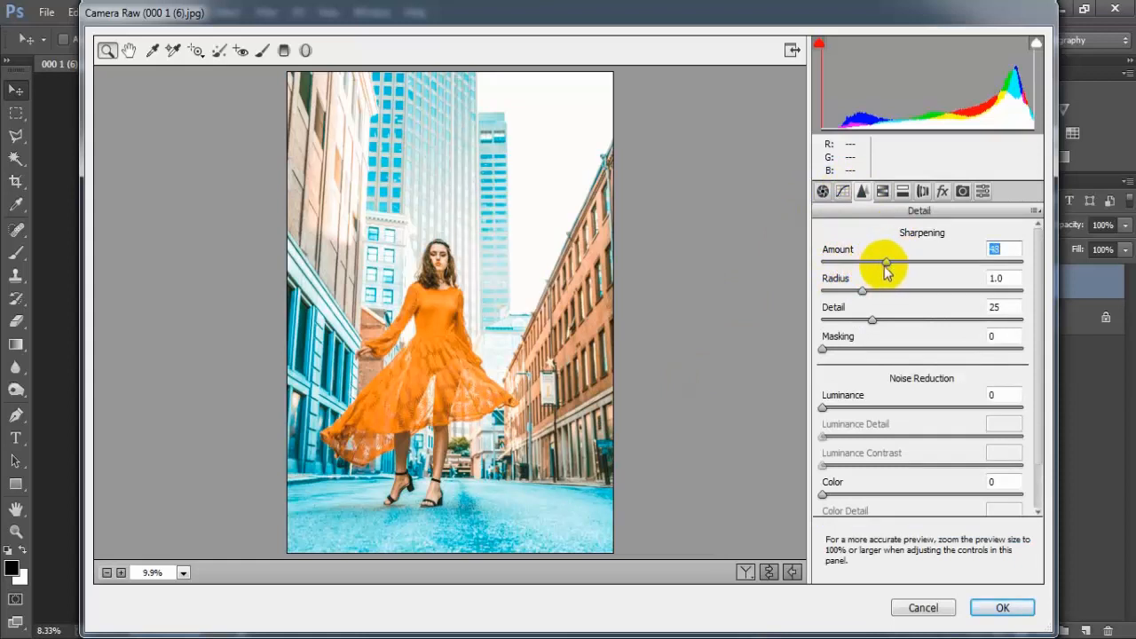
left_click_drag(824, 408, 850, 417)
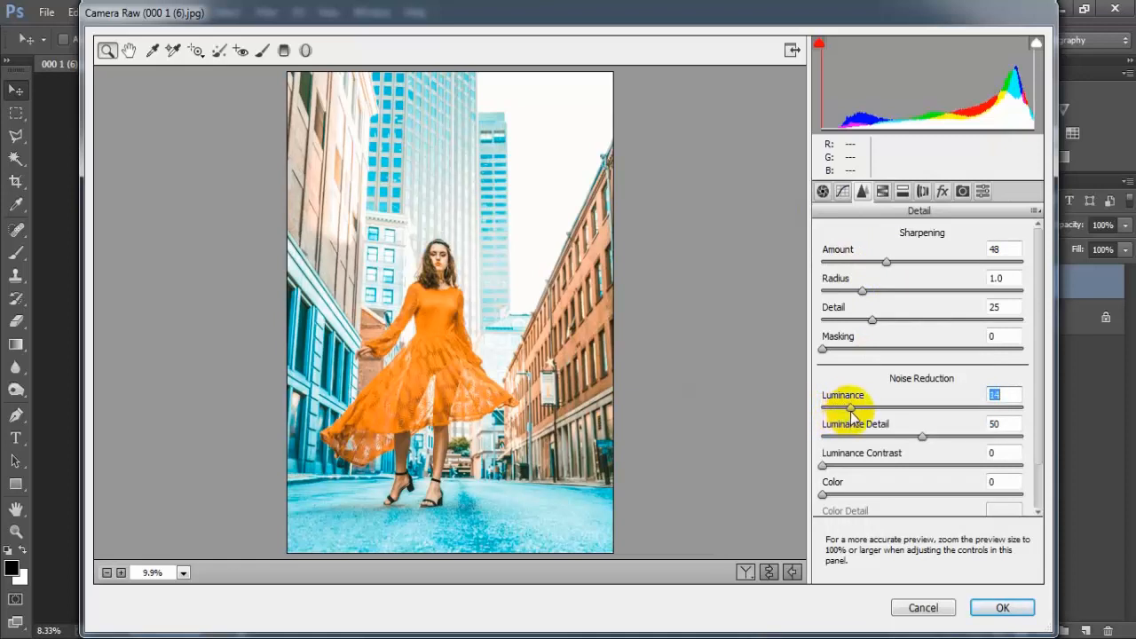
left_click(825, 467)
left_click_drag(824, 467, 838, 471)
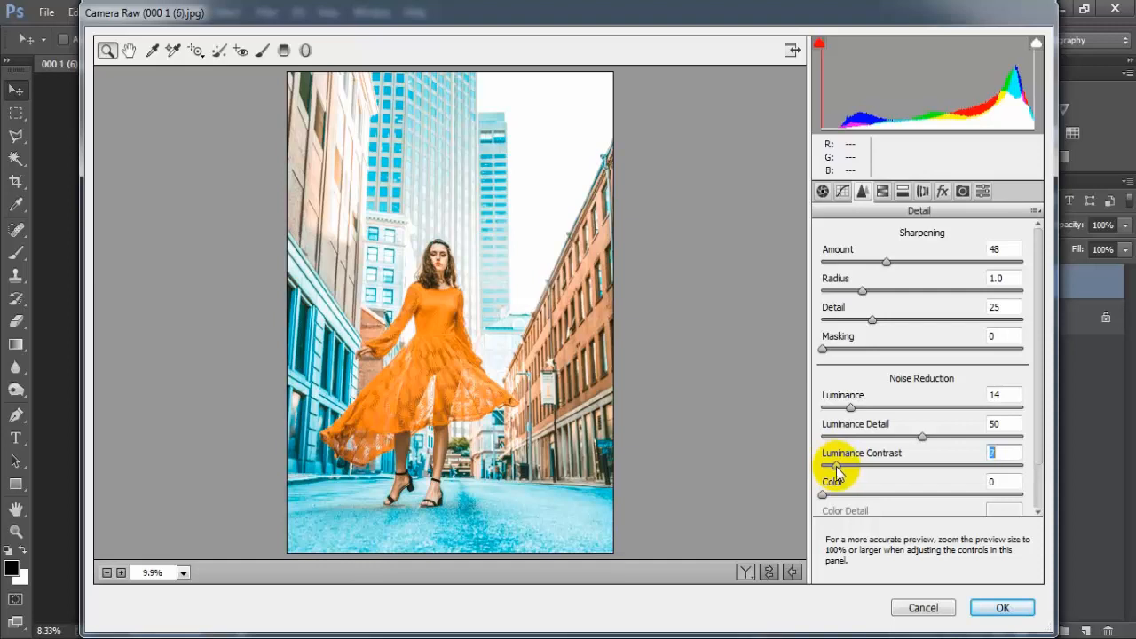
left_click(826, 494)
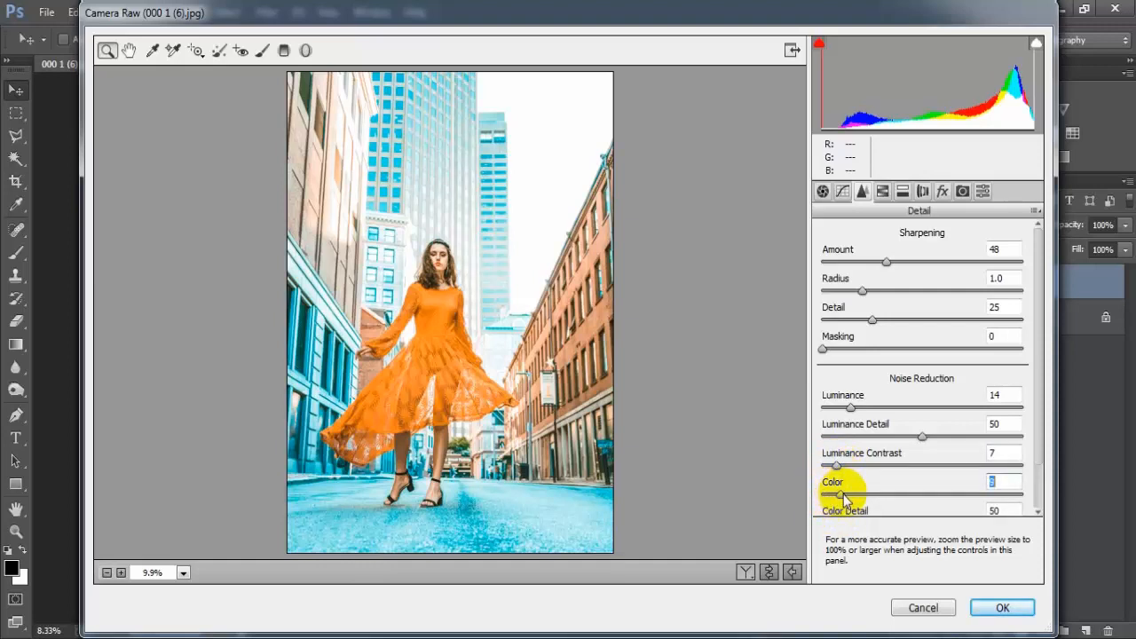
left_click(1001, 481)
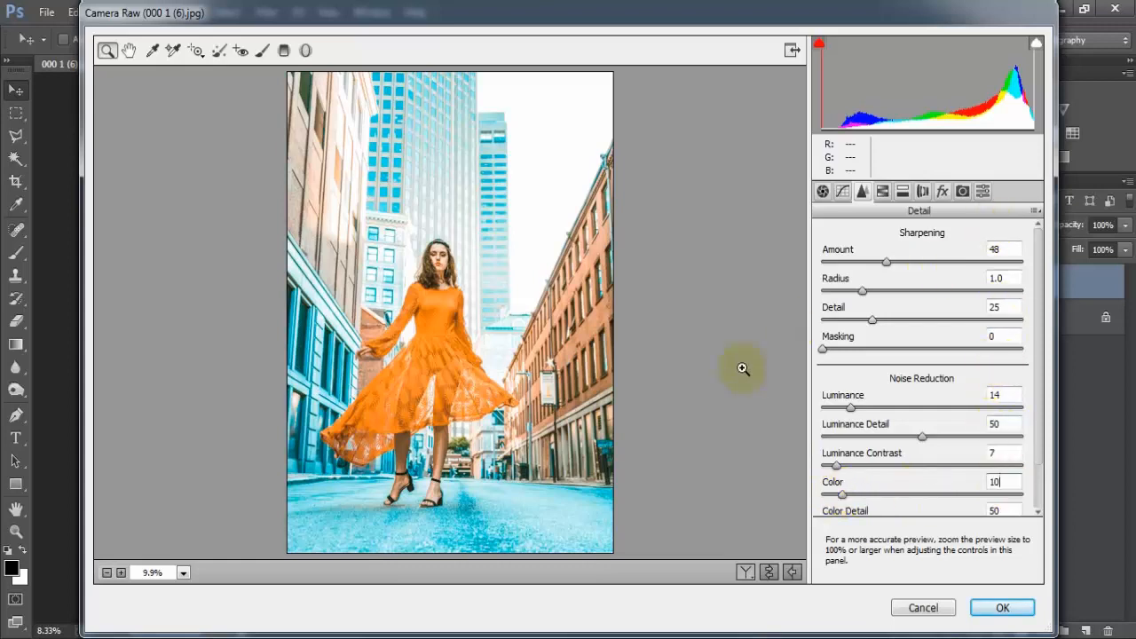
Set the HSL hues to Reds +14, Oranges -9, Yellows -100, Greens -100, Aquas +48, Blues -42, Purples -60 and Magentas -60.
left_click(883, 192)
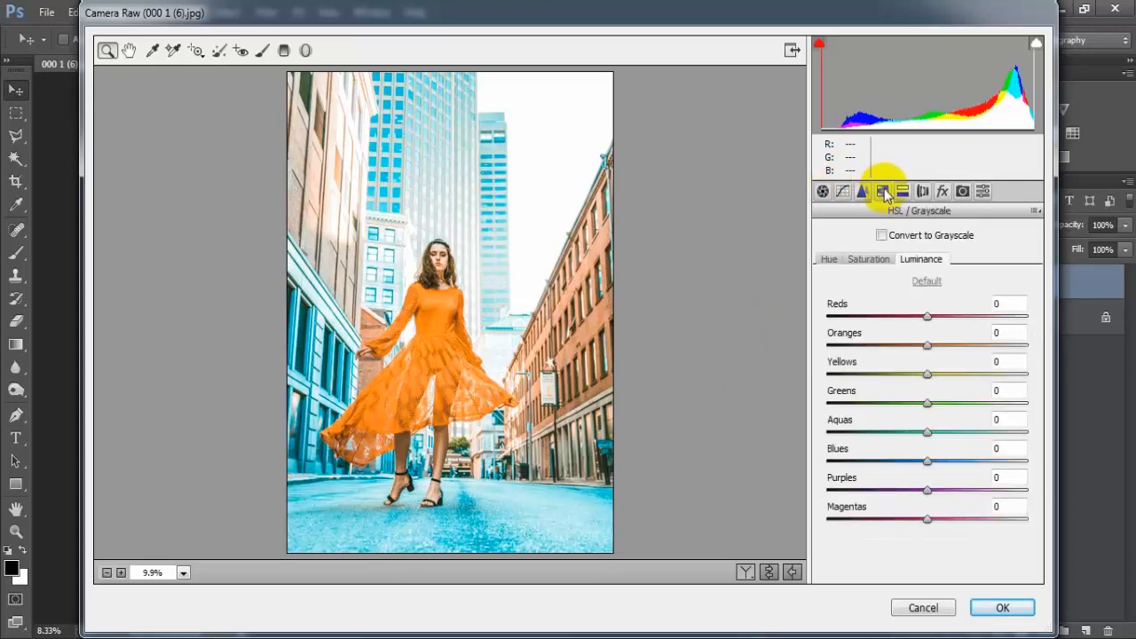
left_click(829, 259)
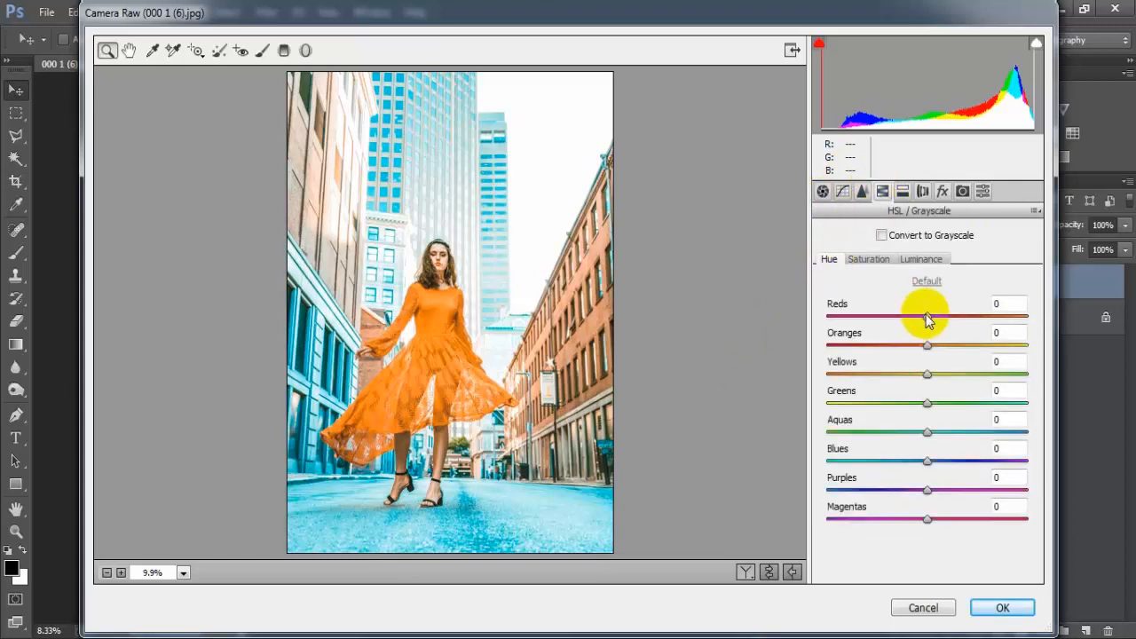
left_click_drag(927, 316, 923, 349)
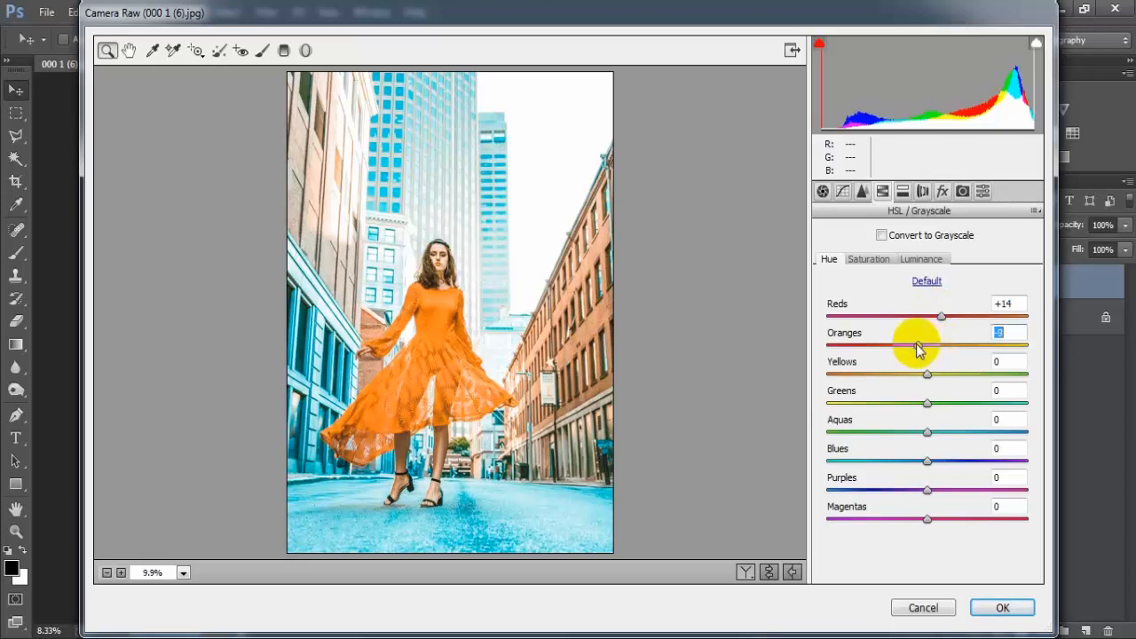
left_click_drag(927, 375, 817, 380)
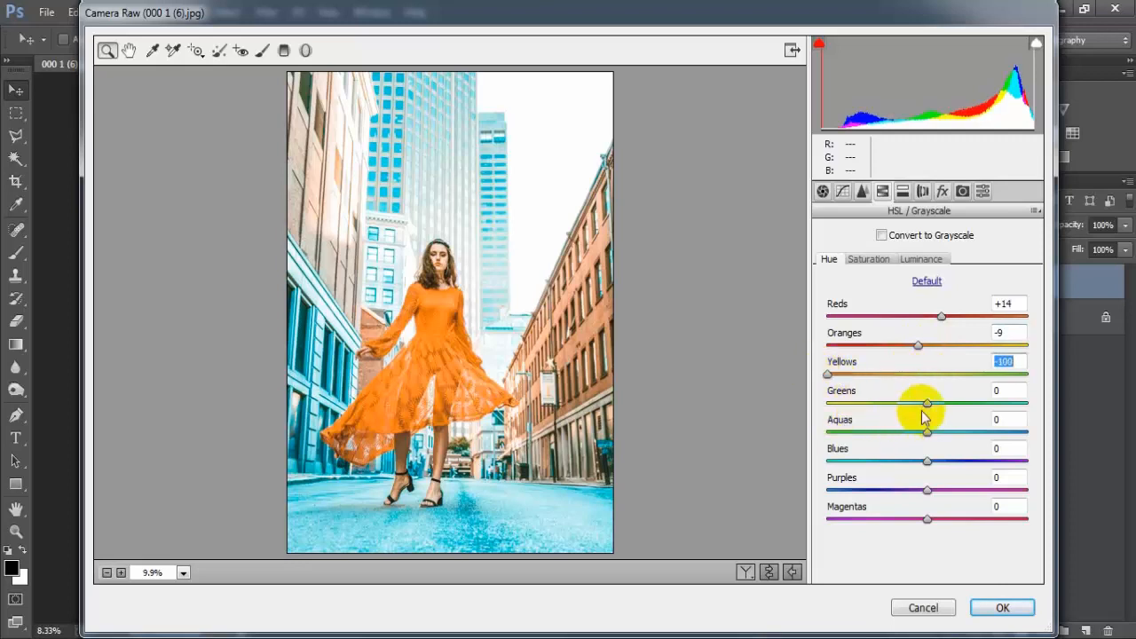
left_click_drag(933, 408, 772, 408)
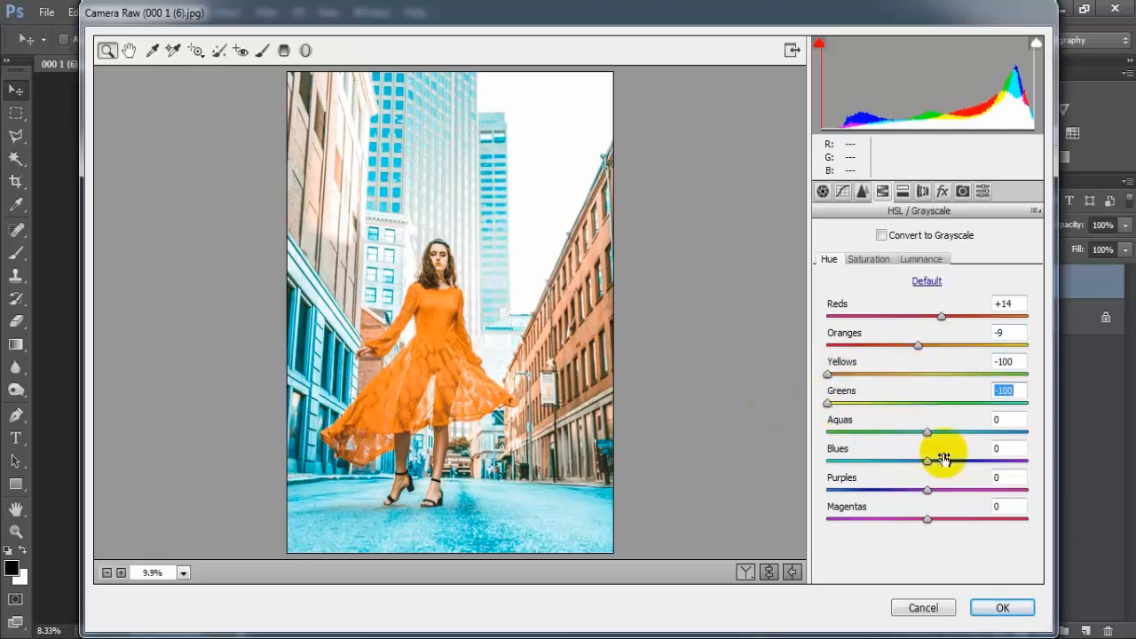
left_click_drag(928, 433, 975, 433)
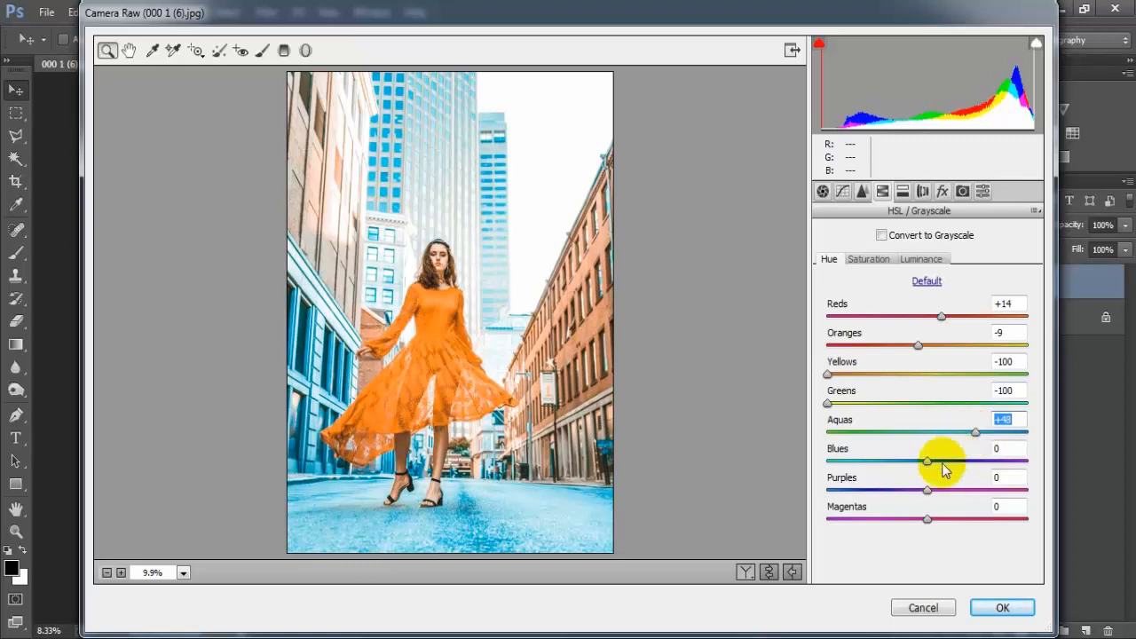
left_click_drag(929, 464, 869, 489)
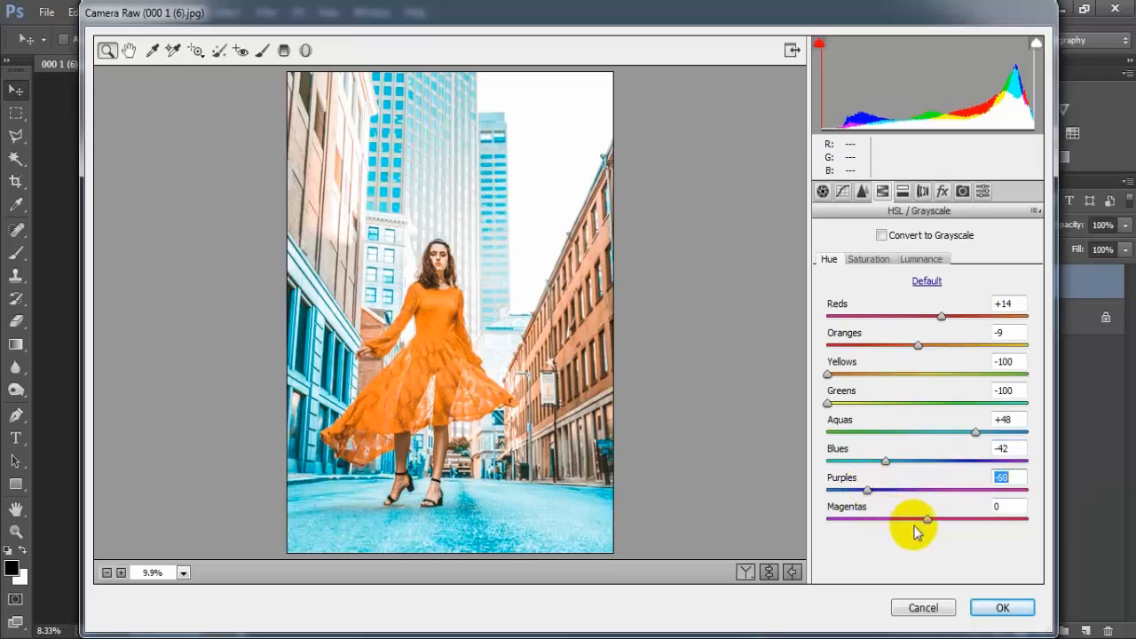
left_click_drag(926, 521, 870, 530)
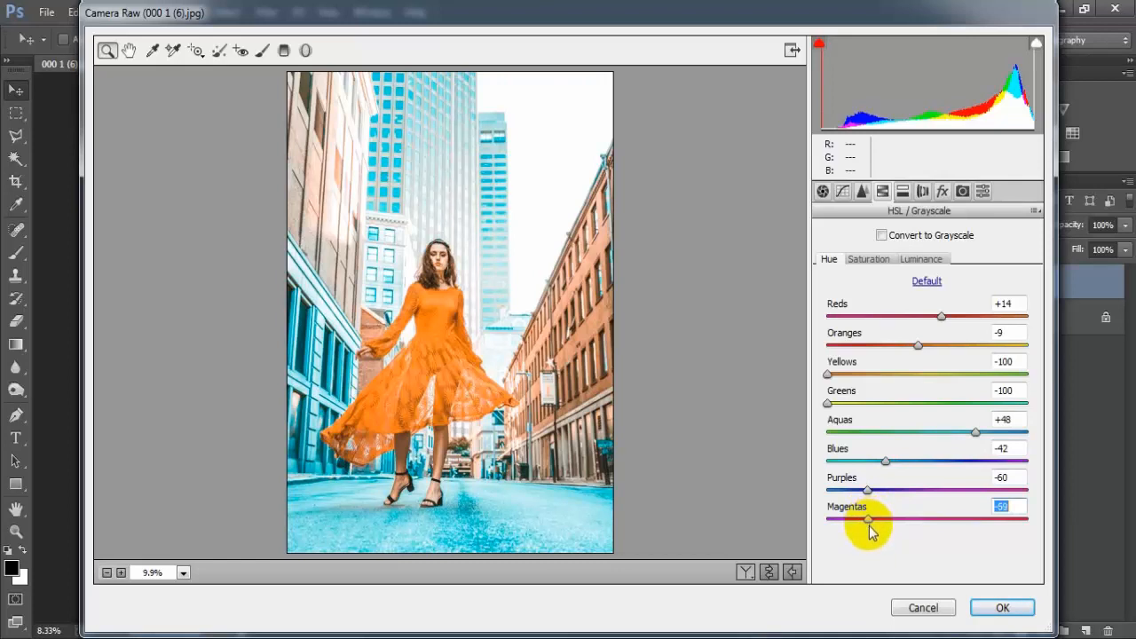
left_click(1011, 506)
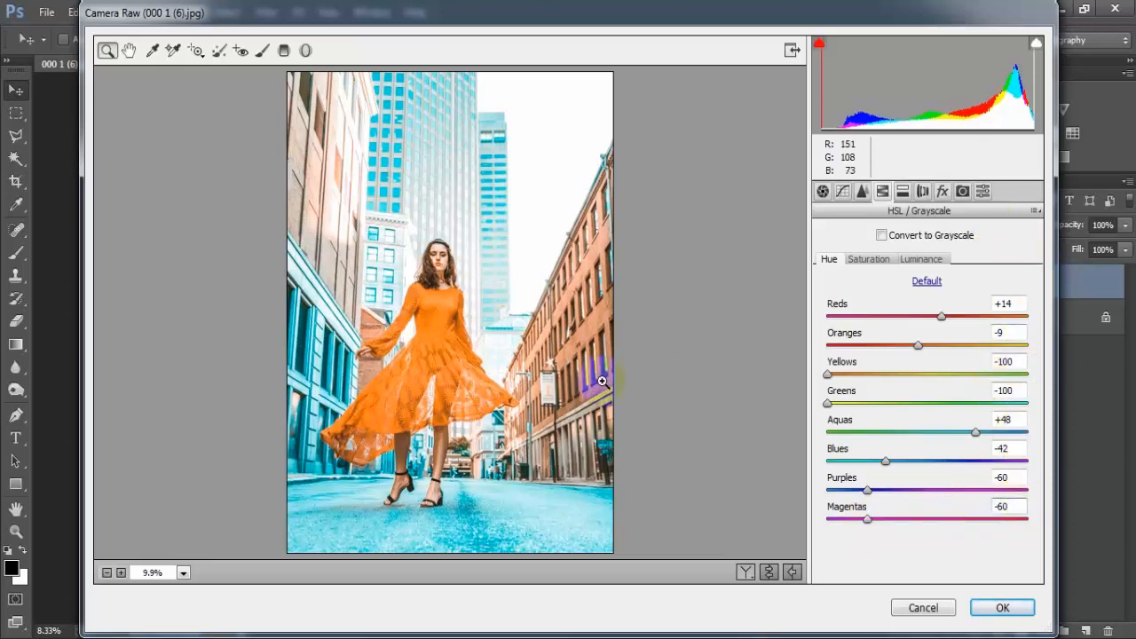
Set the HSL saturation to Oranges -17, Yellows -55, Greens -95, Aquas -58, Blues +18, Purples -100 and Magentas -100.
left_click(868, 260)
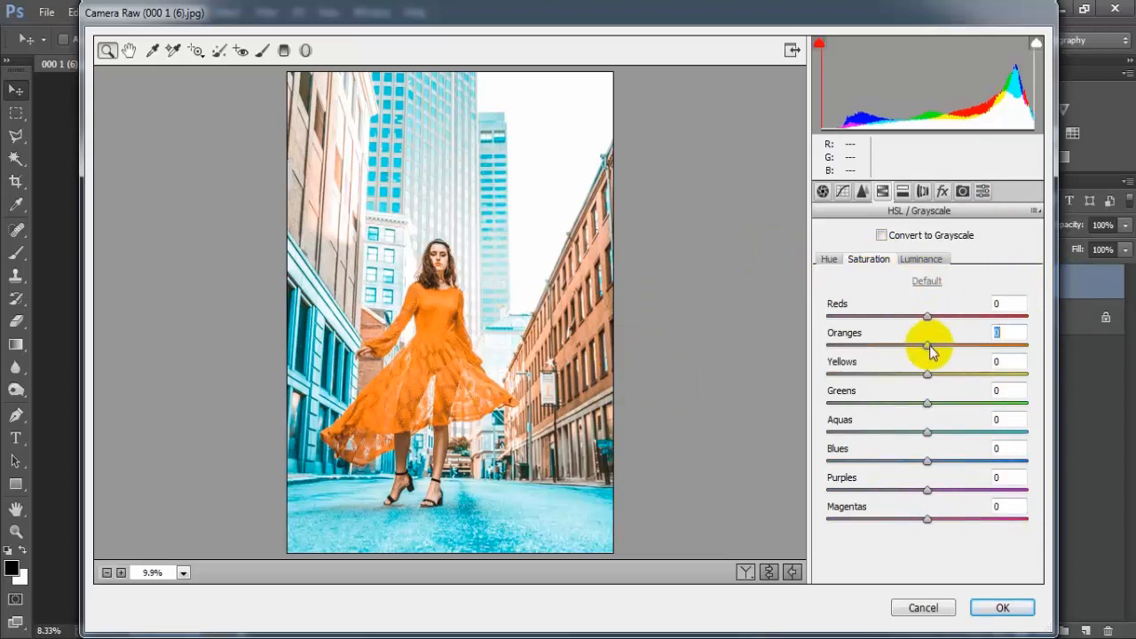
mouse_move(928, 344)
left_mouse_down()
mouse_move(906, 348)
mouse_move(913, 357)
left_mouse_up()
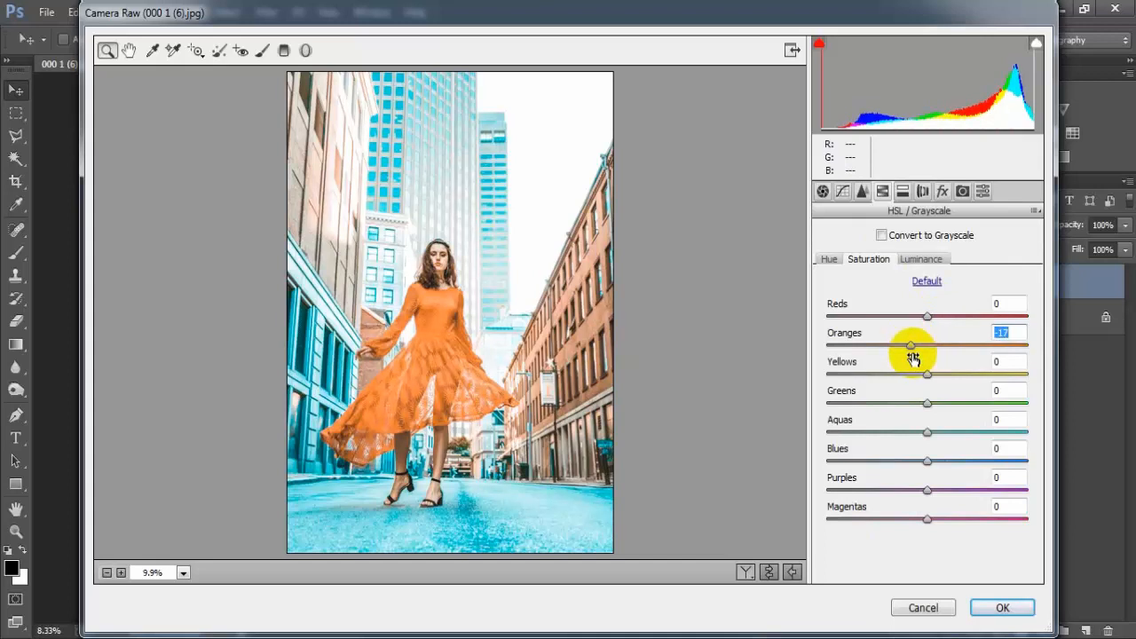
left_click_drag(929, 379, 875, 400)
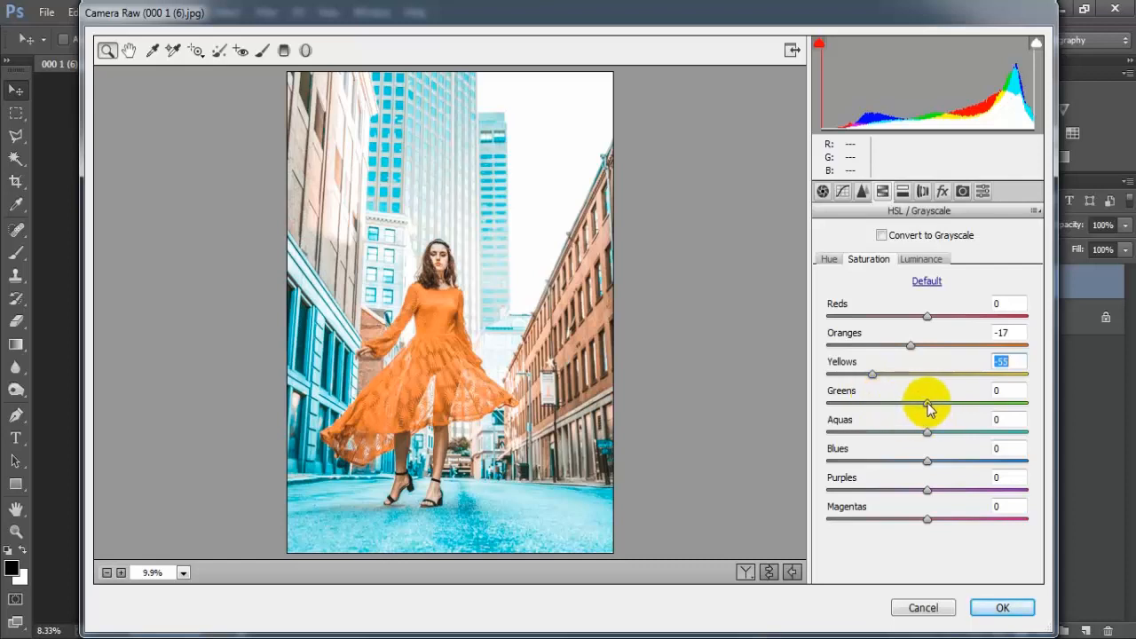
left_click_drag(928, 408, 834, 409)
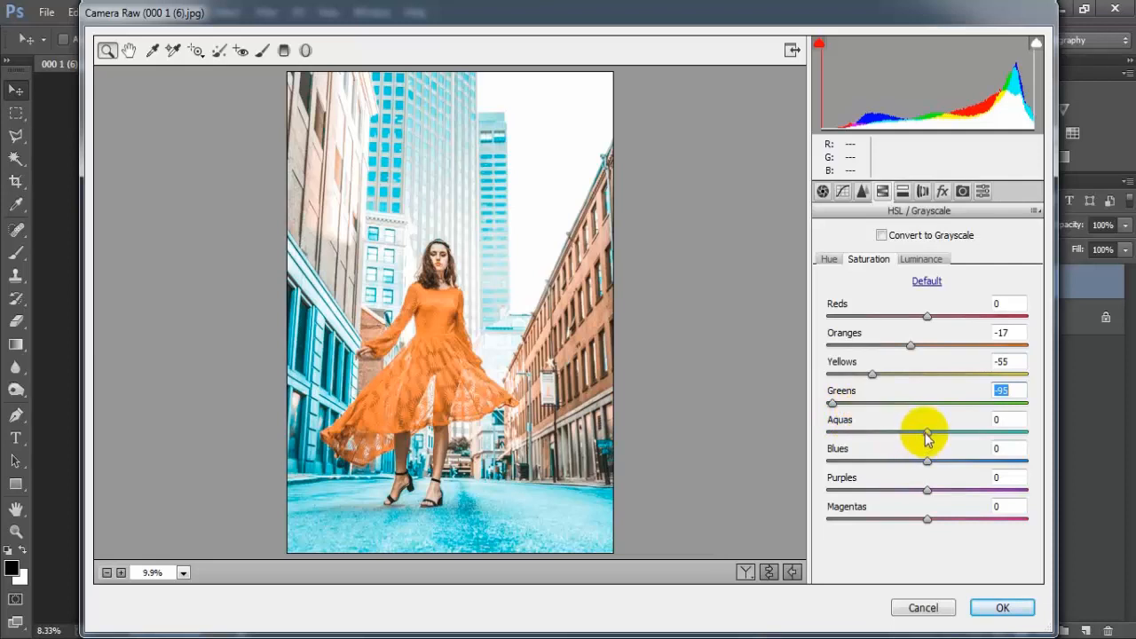
left_click_drag(927, 435, 870, 442)
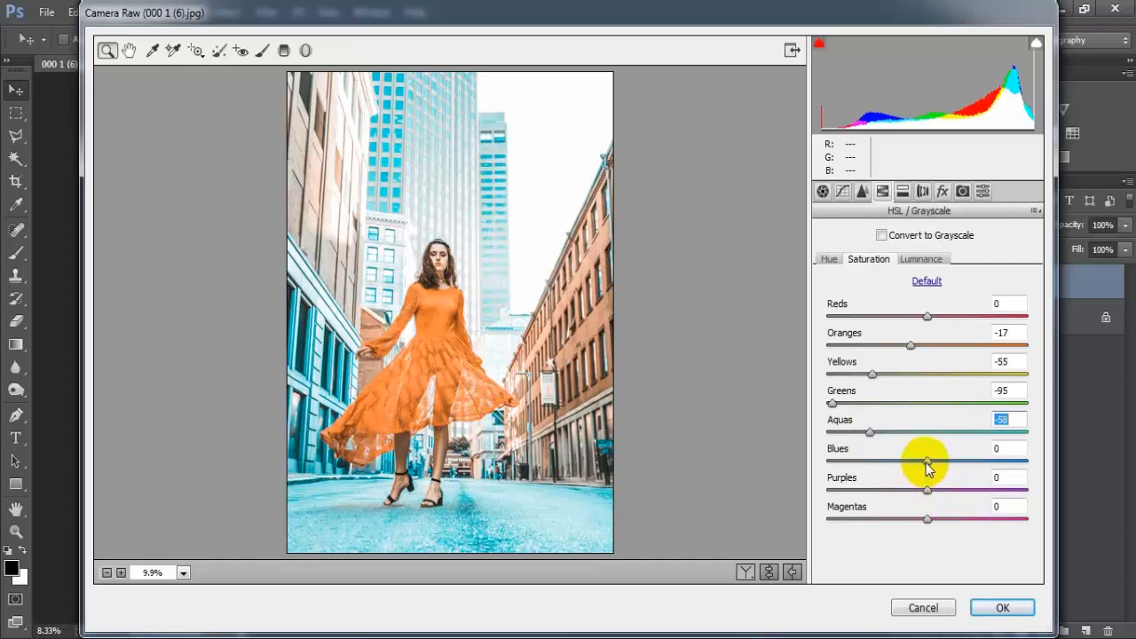
left_click_drag(925, 462, 824, 487)
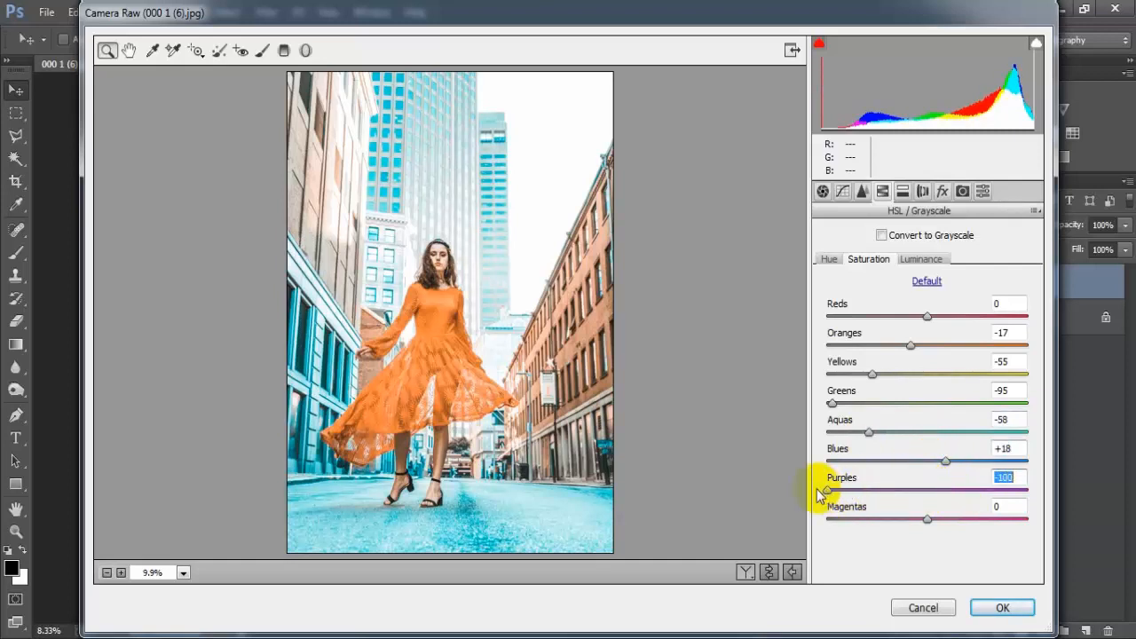
left_click_drag(927, 519, 806, 517)
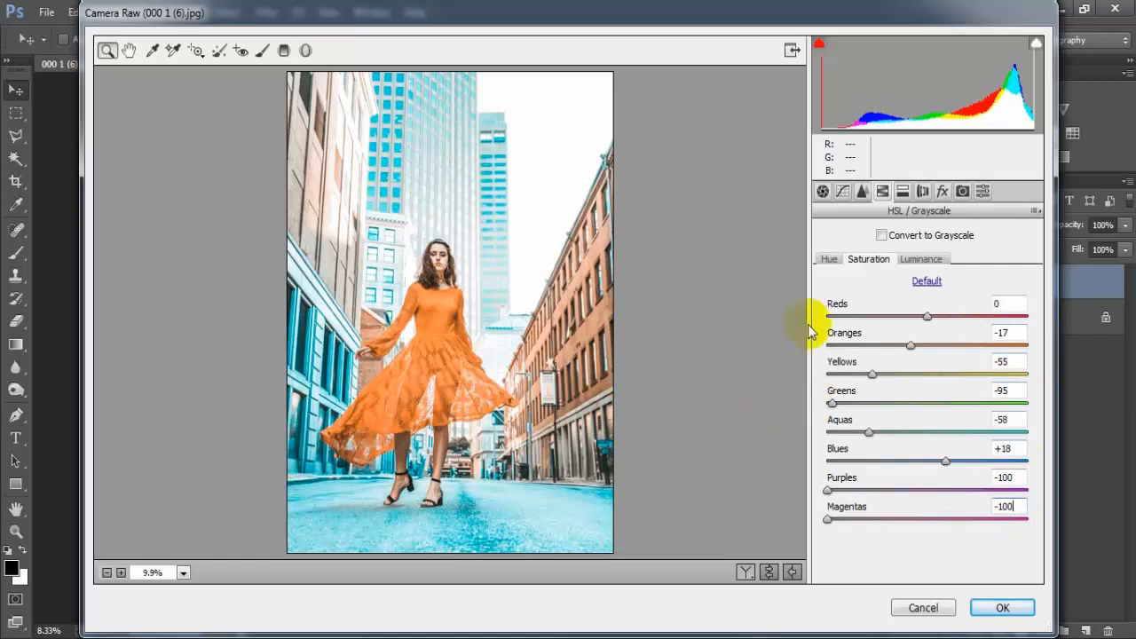
Set the HSL luminance to Reds +30, Oranges +12, Yellows +10, Greens -14, Blues -29, Purples -9 and Magentas -34.
left_click(917, 259)
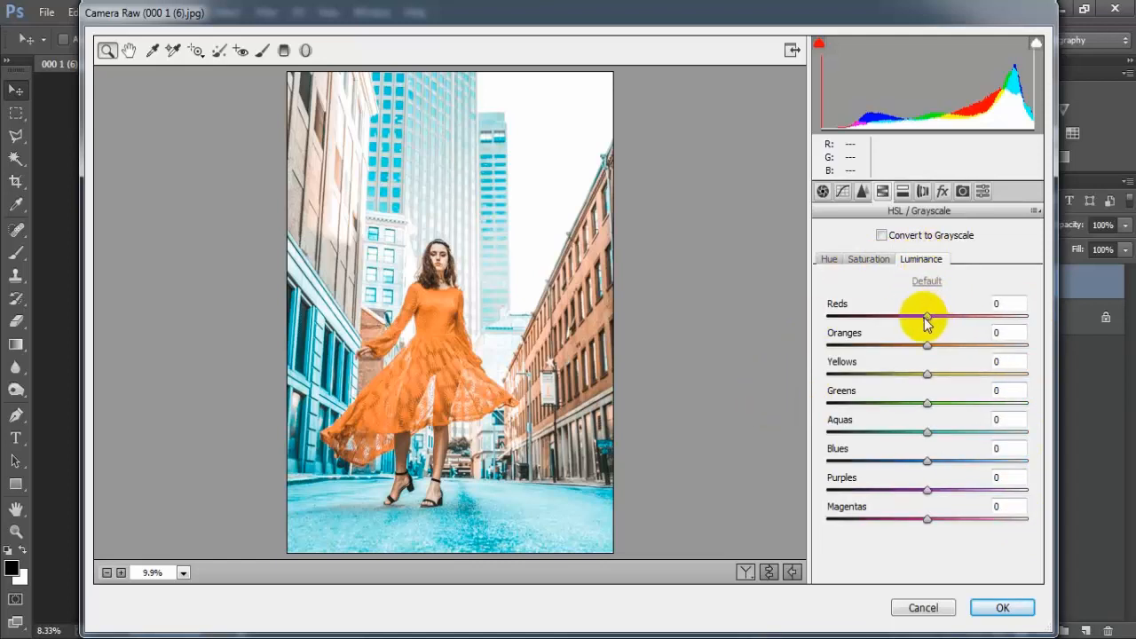
left_click_drag(924, 321, 936, 352)
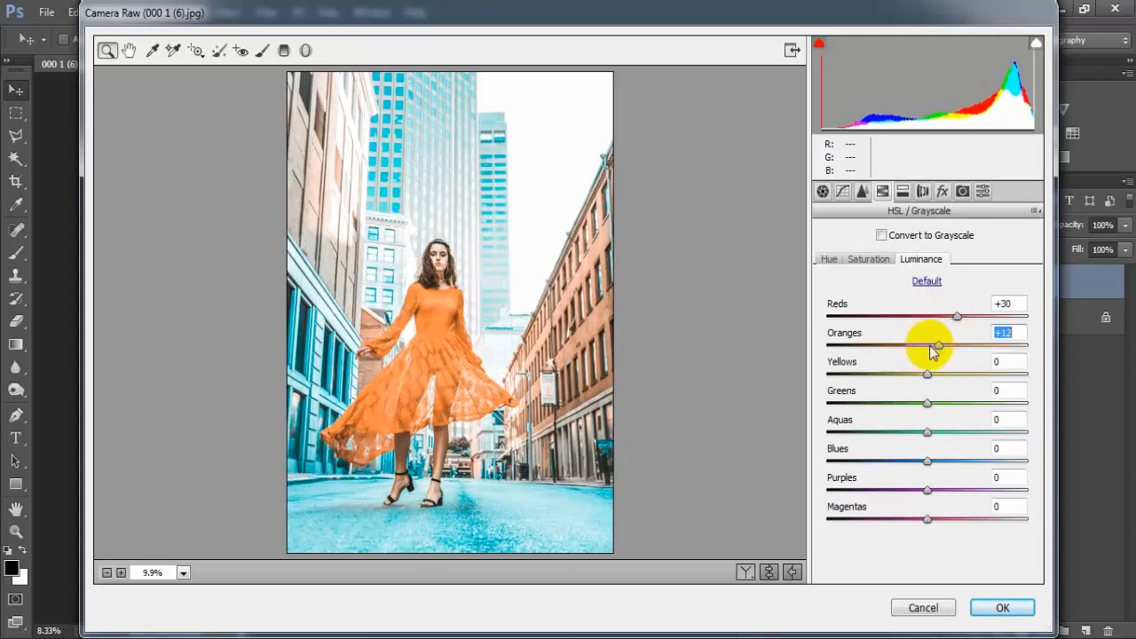
left_click_drag(926, 374, 939, 378)
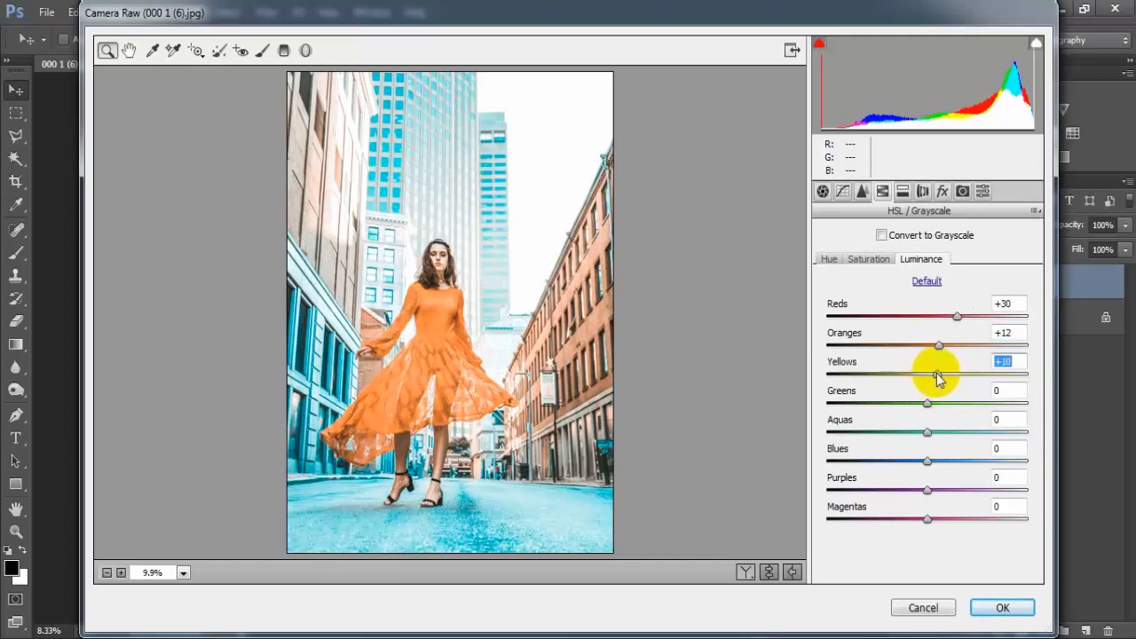
mouse_move(928, 404)
left_mouse_down()
mouse_move(895, 405)
mouse_move(917, 406)
left_mouse_up()
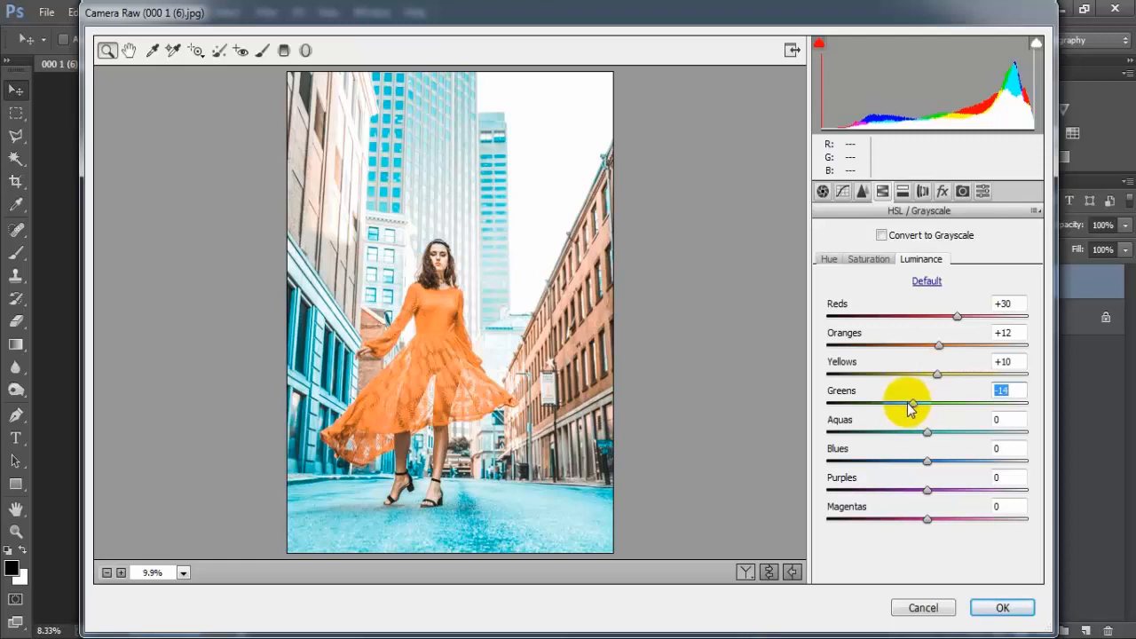
left_click_drag(927, 461, 900, 455)
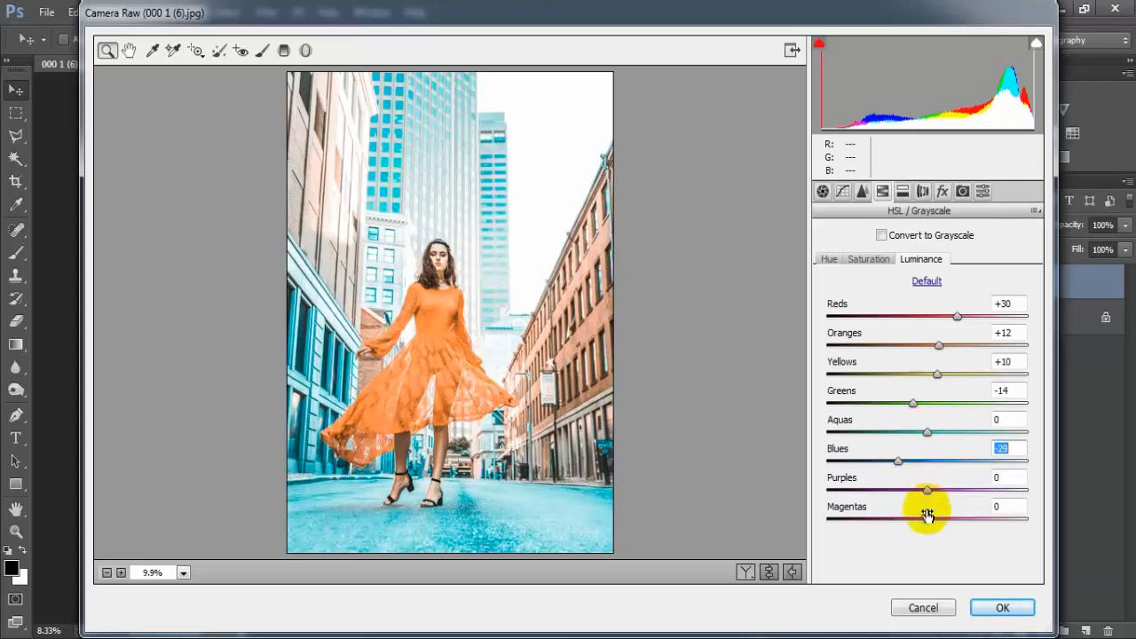
left_click_drag(928, 500, 918, 499)
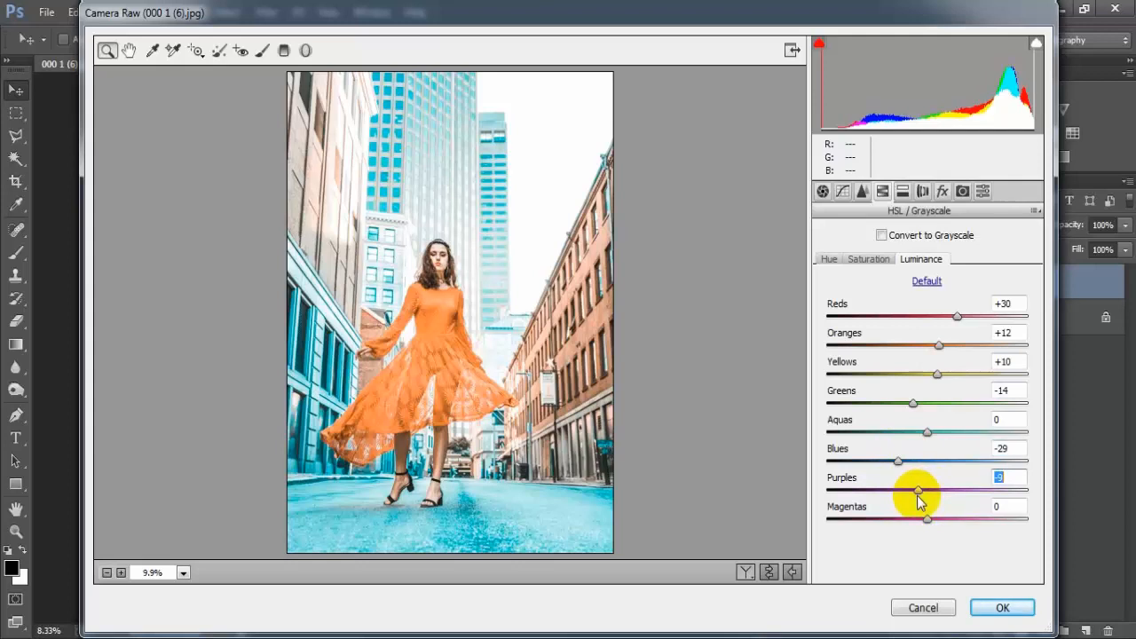
left_click_drag(926, 518, 899, 516)
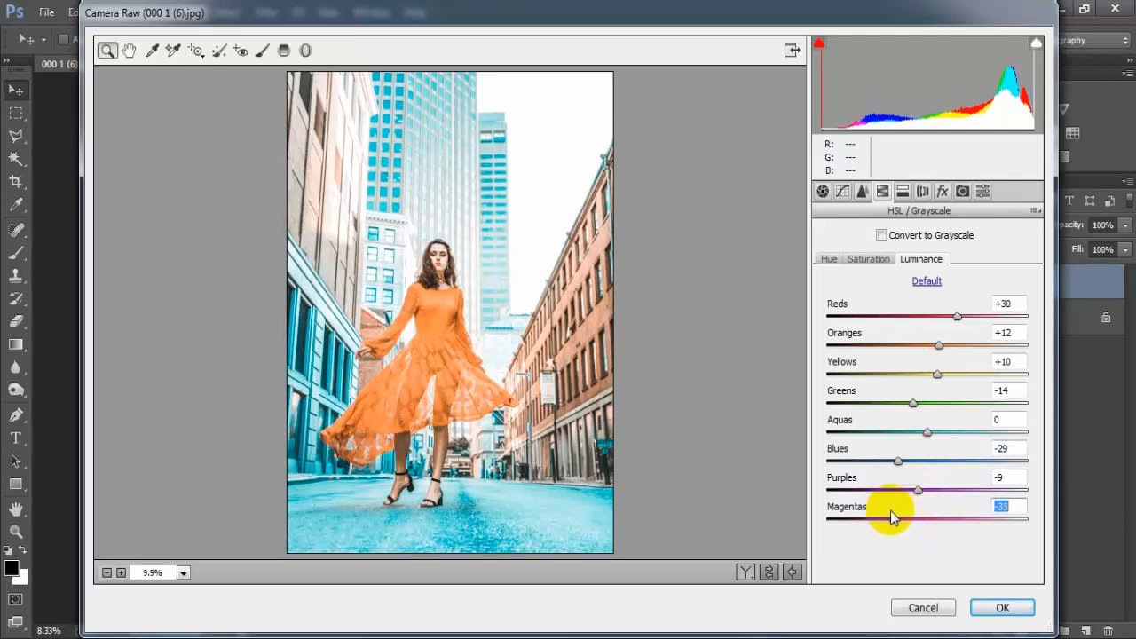
left_click_drag(890, 510, 889, 510)
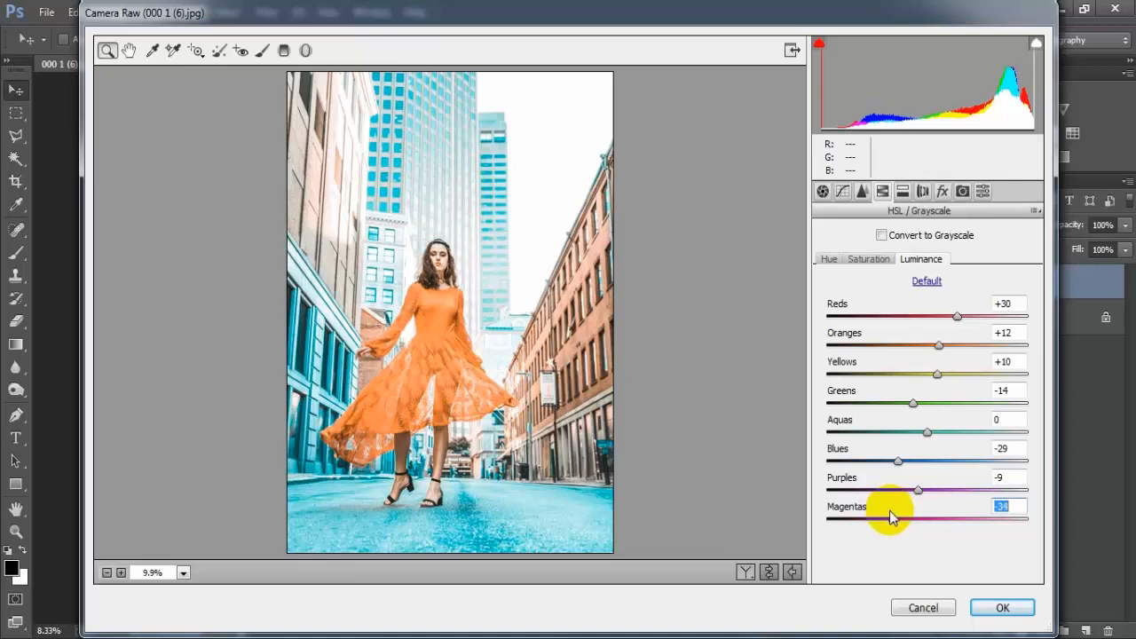
left_click(1021, 510)
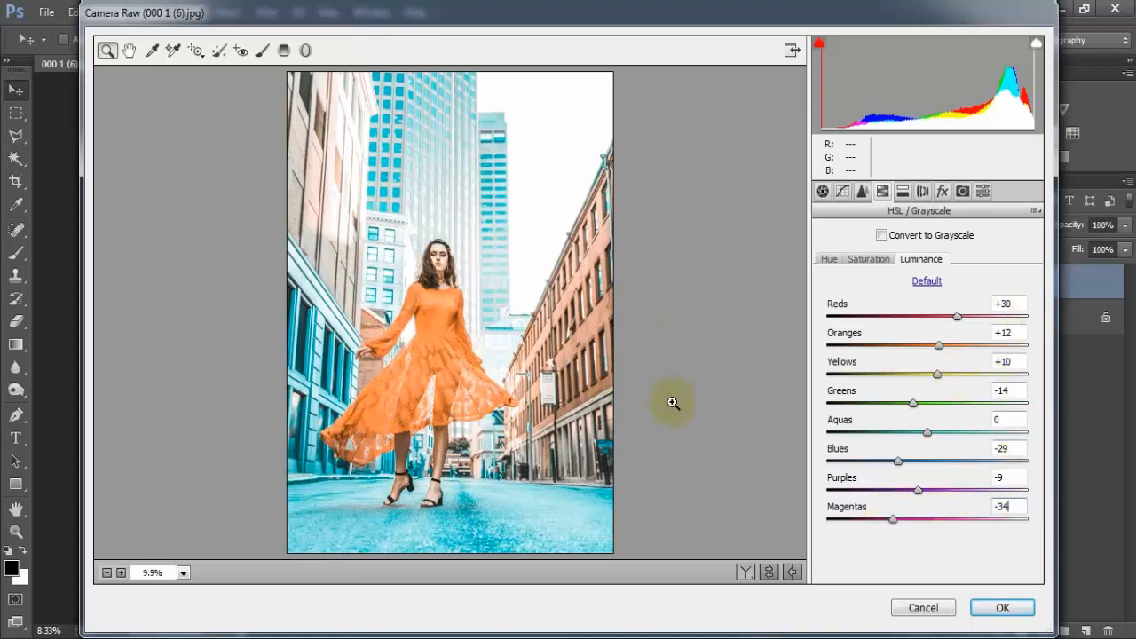
Compare the photo side by side in the before/after view and apply the Camera Raw grading to Layer 1.
left_click(744, 572)
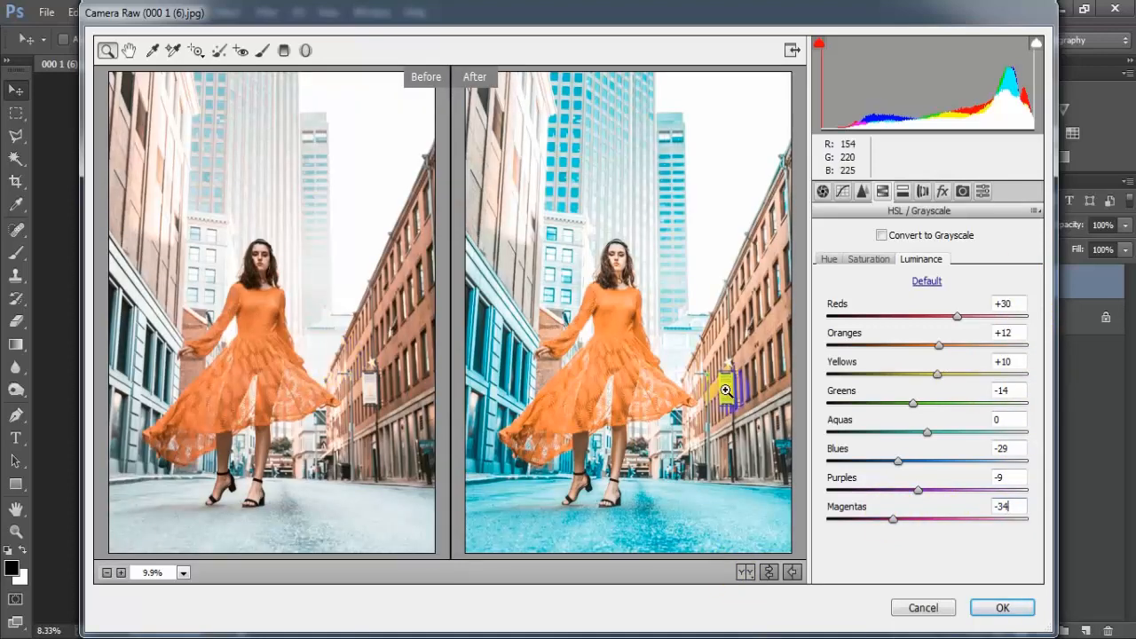
left_click(1003, 607)
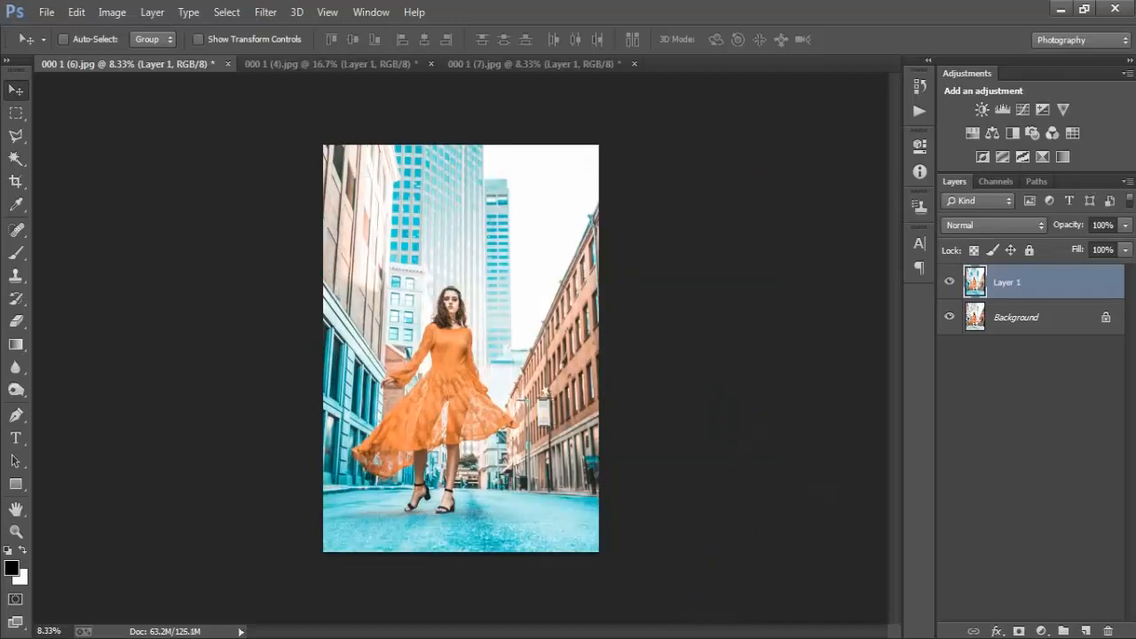
Toggle the visibility of Layer 1 to compare the graded portrait with the original Background.
key("ctrl+plus")
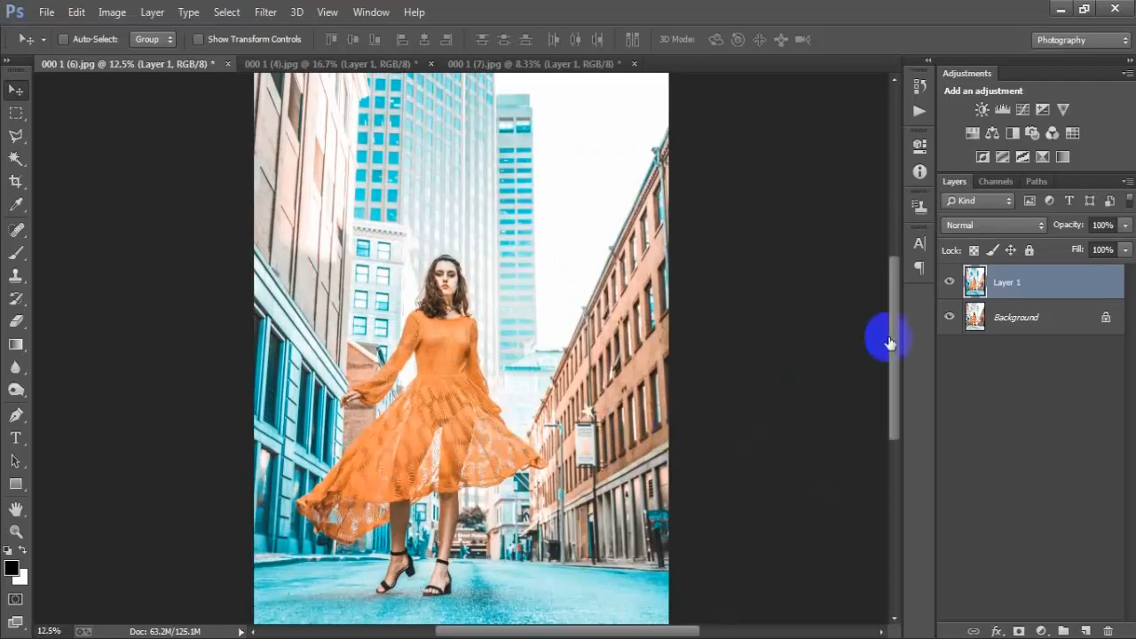
left_click(949, 282)
left_click(950, 283)
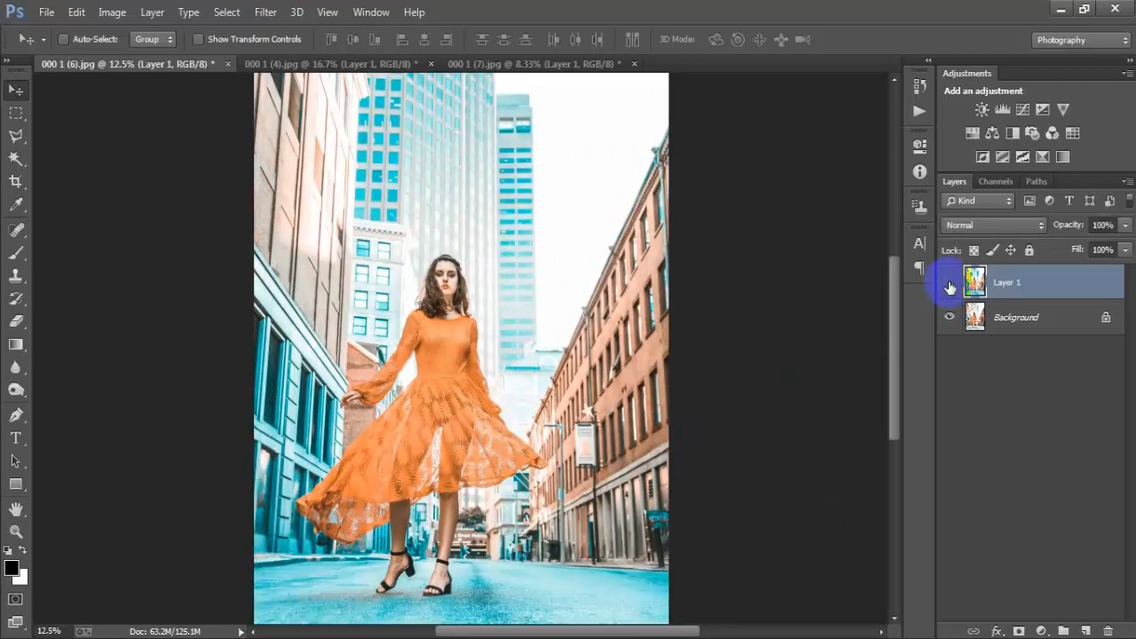
Toggle Layer 1's visibility in the street portrait and in 000 1 (4).jpg to compare each grading with its original.
left_click(949, 282)
left_click(950, 282)
left_click(352, 67)
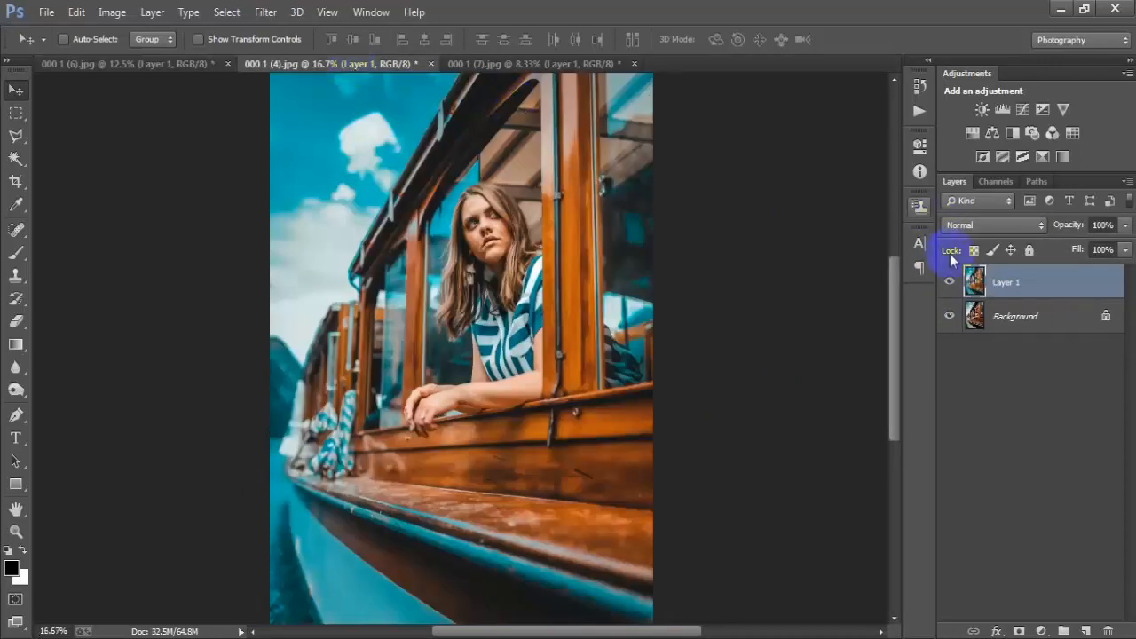
left_click(949, 282)
left_click(950, 282)
left_click(950, 282)
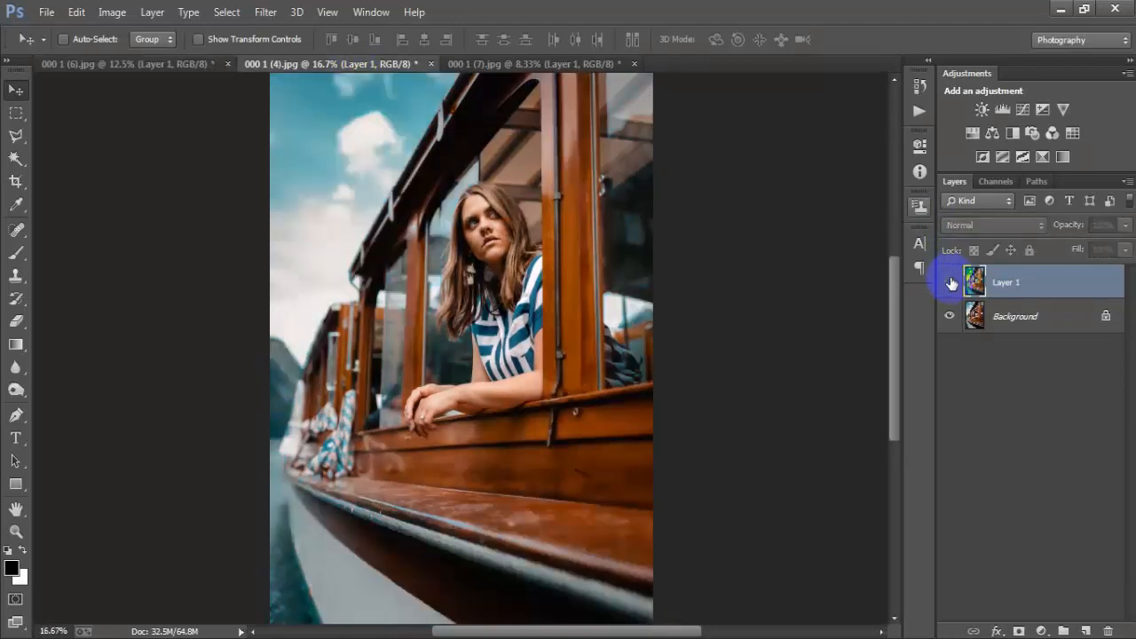
left_click(950, 282)
Switch to 000 1 (7).jpg and toggle Layer 1's visibility to compare its graded version with the Background.
left_click(509, 60)
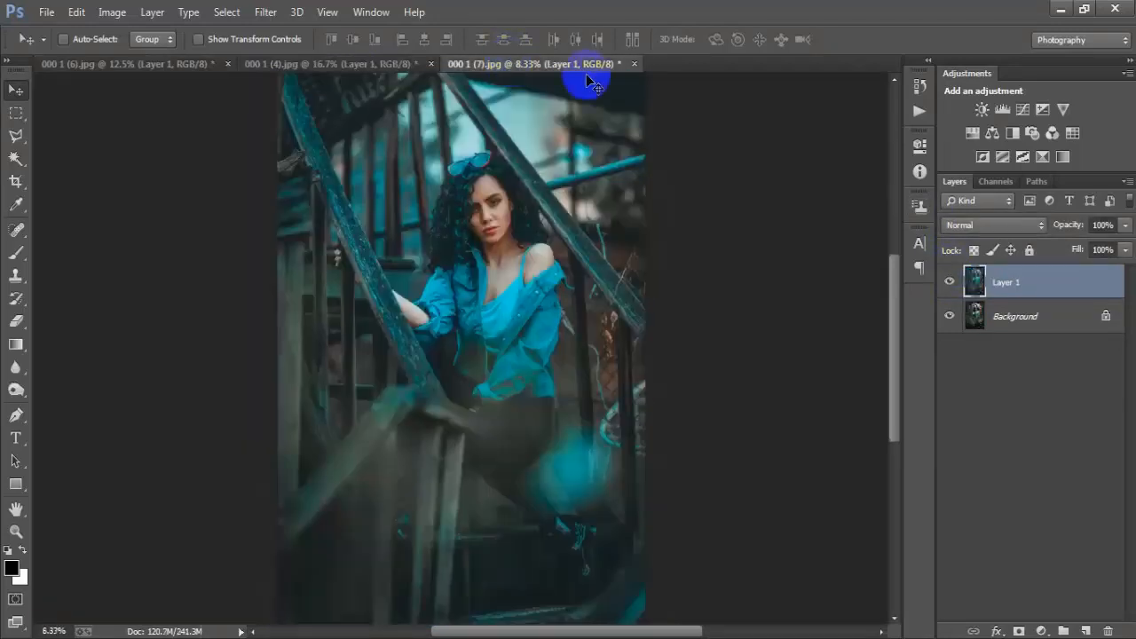
left_click(949, 282)
left_click(949, 282)
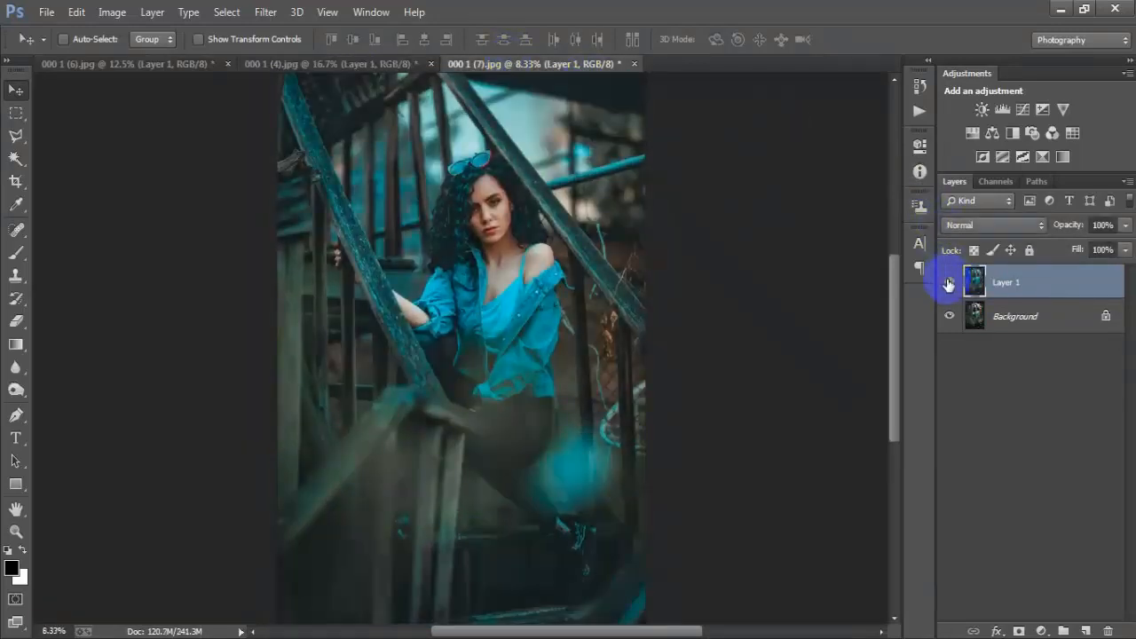
left_click(949, 282)
left_click(948, 282)
Return to 000 1 (4).jpg and 000 1 (6).jpg and hide and show Layer 1 in each to review the before and after.
left_click(373, 64)
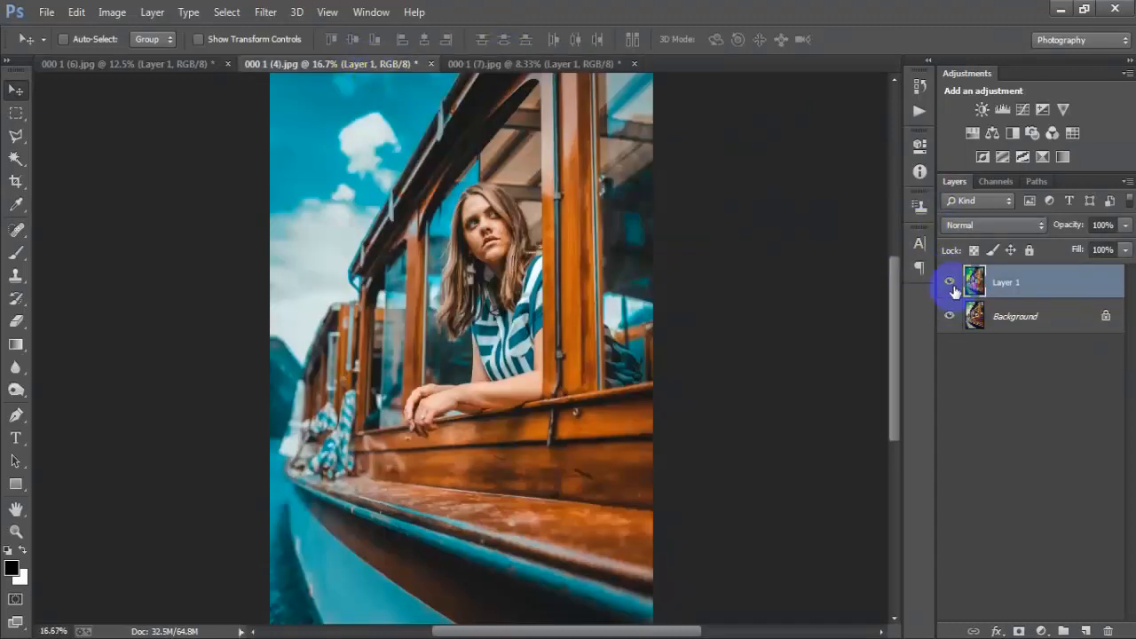
left_click(950, 283)
left_click(949, 283)
left_click(172, 65)
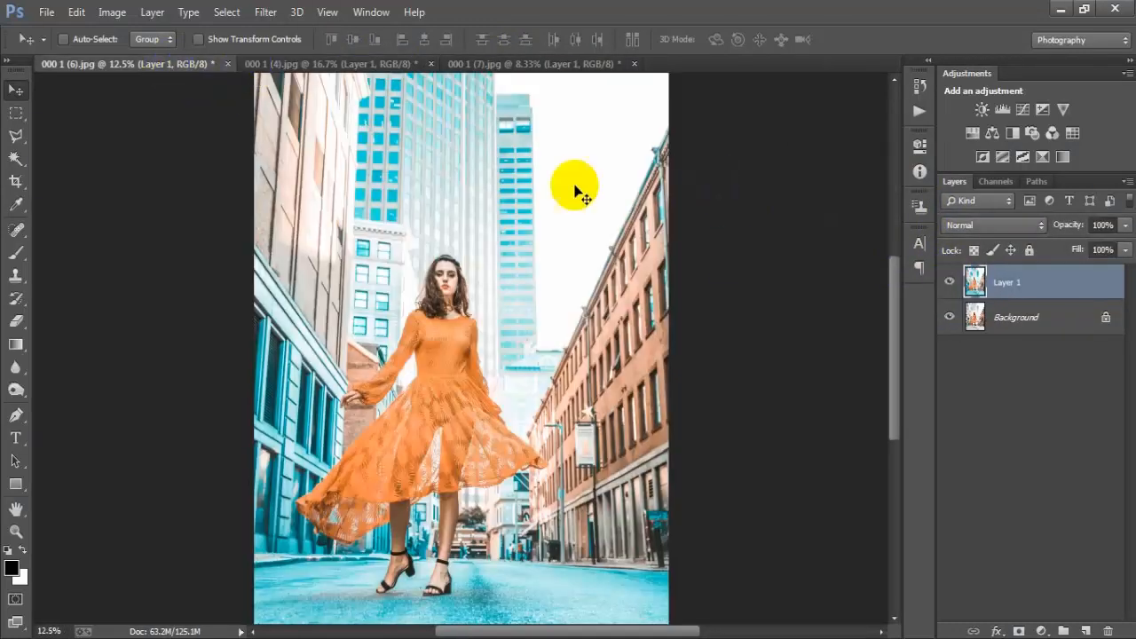
left_click(949, 282)
left_click(949, 282)
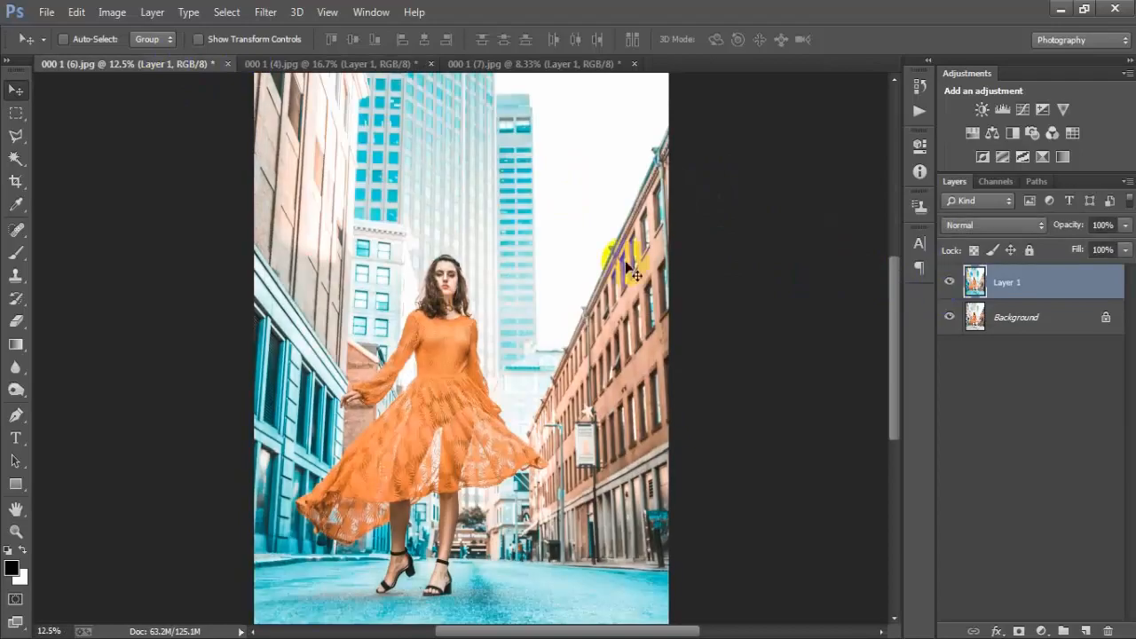